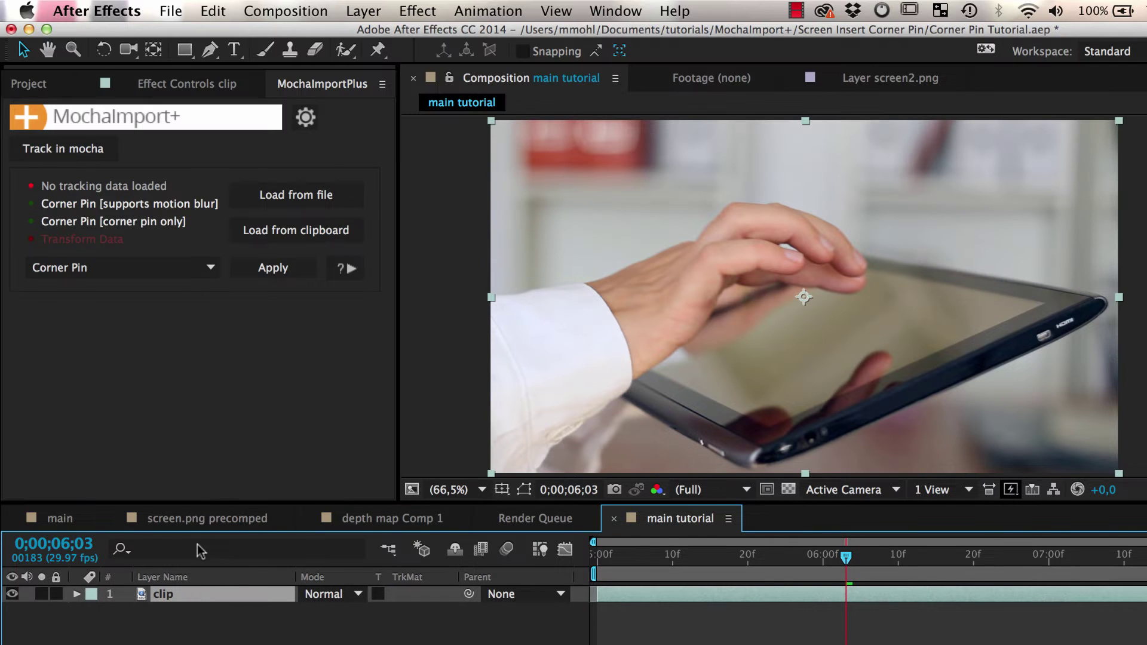
# Send the clip to mocha for tracking and scrub through the tablet footage.
pyautogui.click(65, 147)
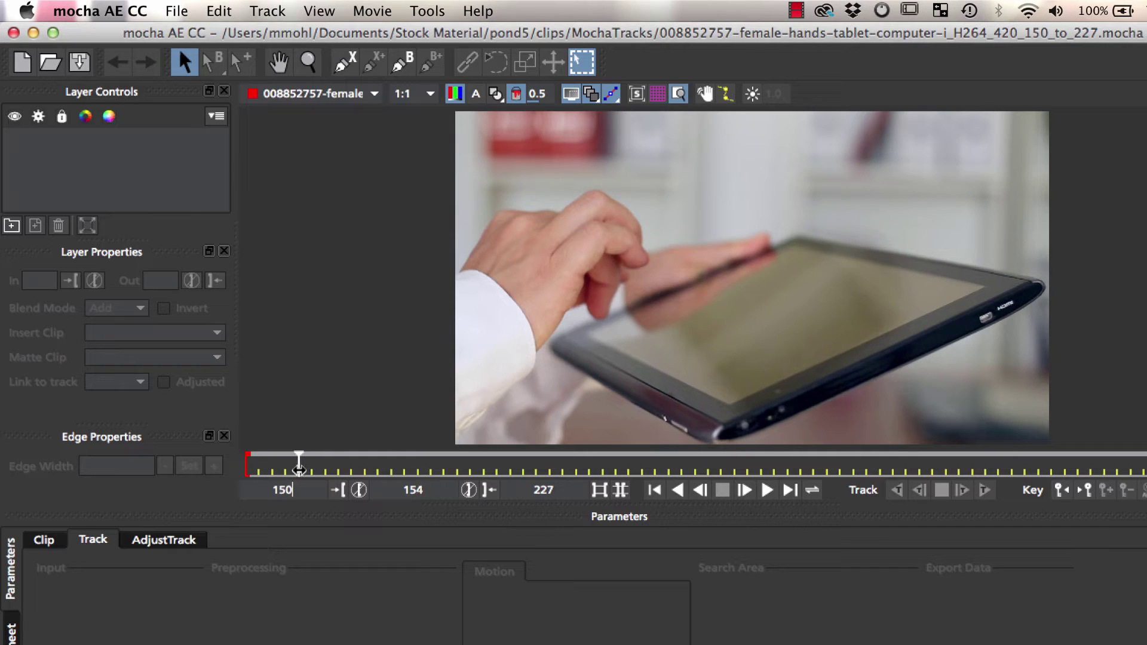
pyautogui.moveTo(312, 478); pyautogui.dragTo(826, 478)
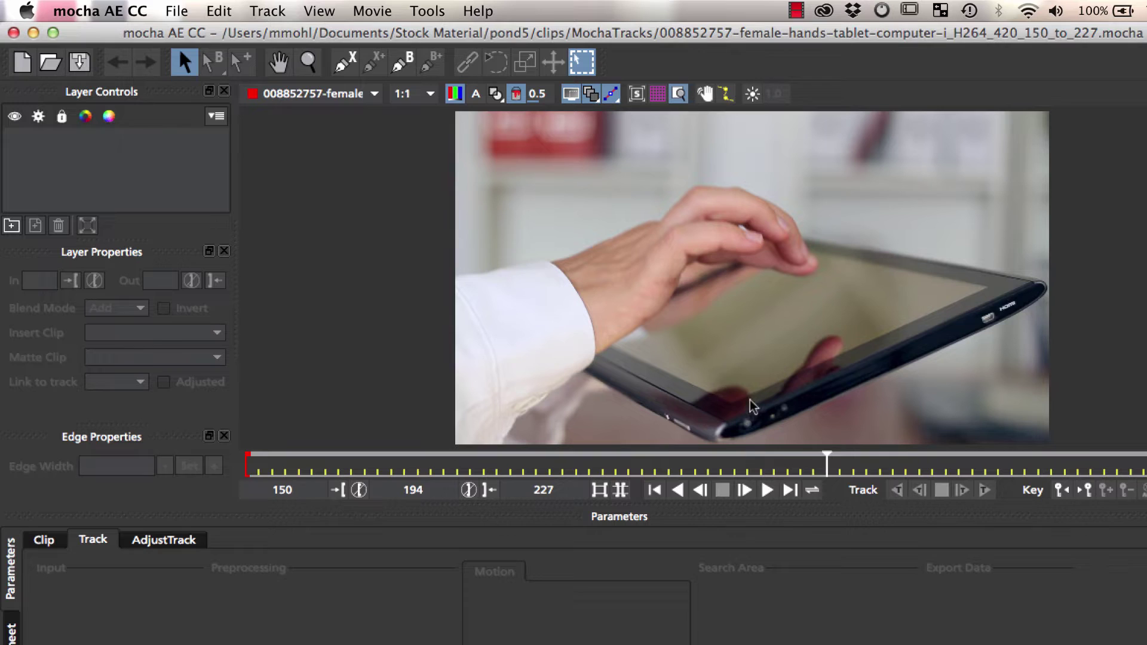
pyautogui.moveTo(824, 472); pyautogui.dragTo(772, 465)
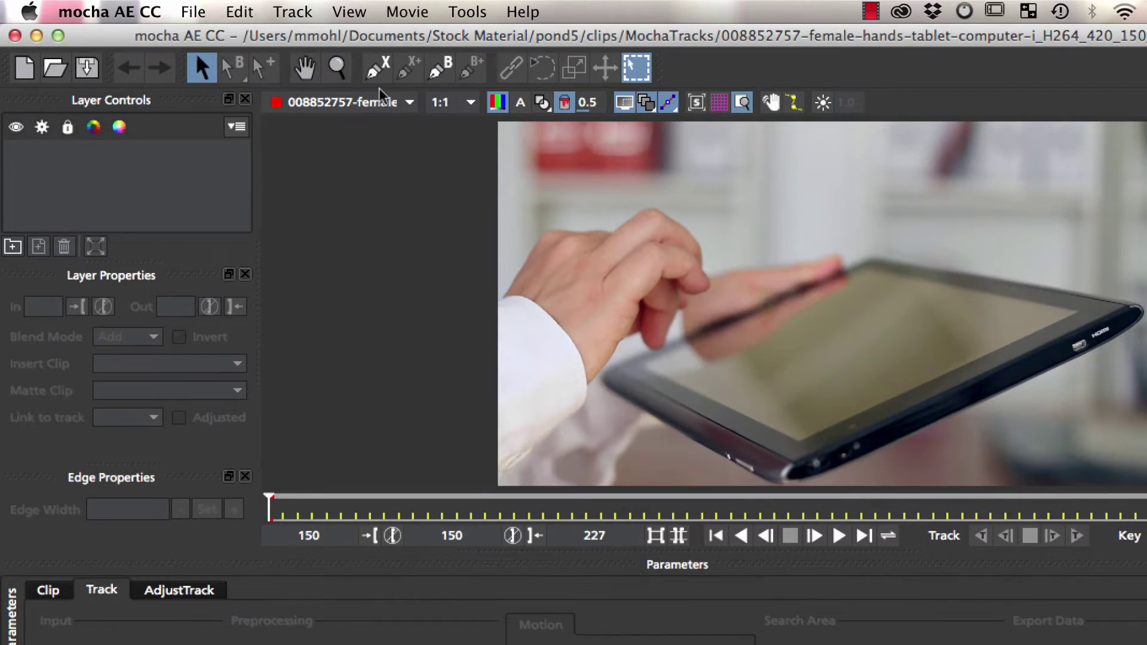
# Draw a closed X-spline around the outer edge of the tablet at frame 150.
pyautogui.click(346, 61)
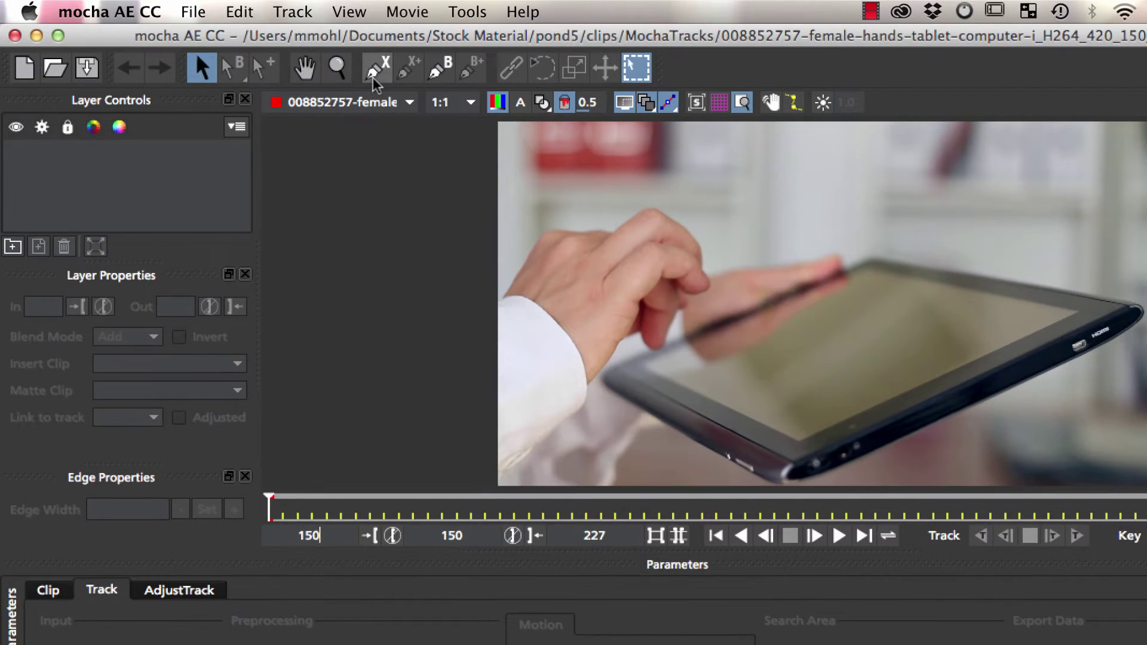
pyautogui.click(518, 322)
pyautogui.click(571, 376)
pyautogui.click(870, 474)
pyautogui.click(1141, 339)
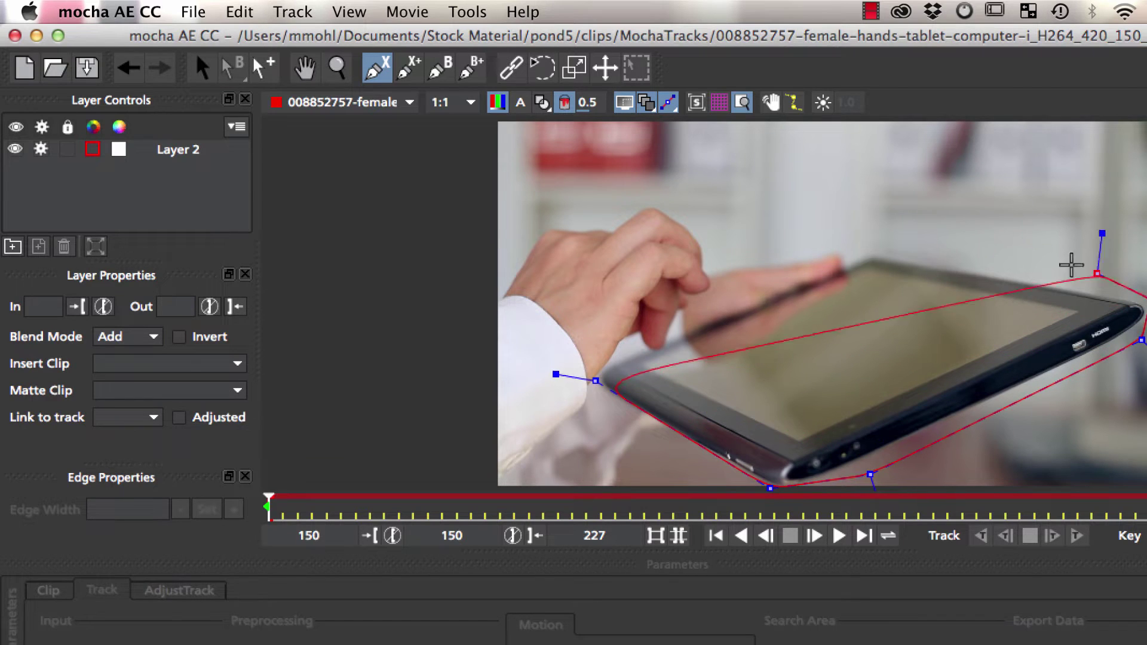
pyautogui.click(872, 240)
pyautogui.click(600, 356)
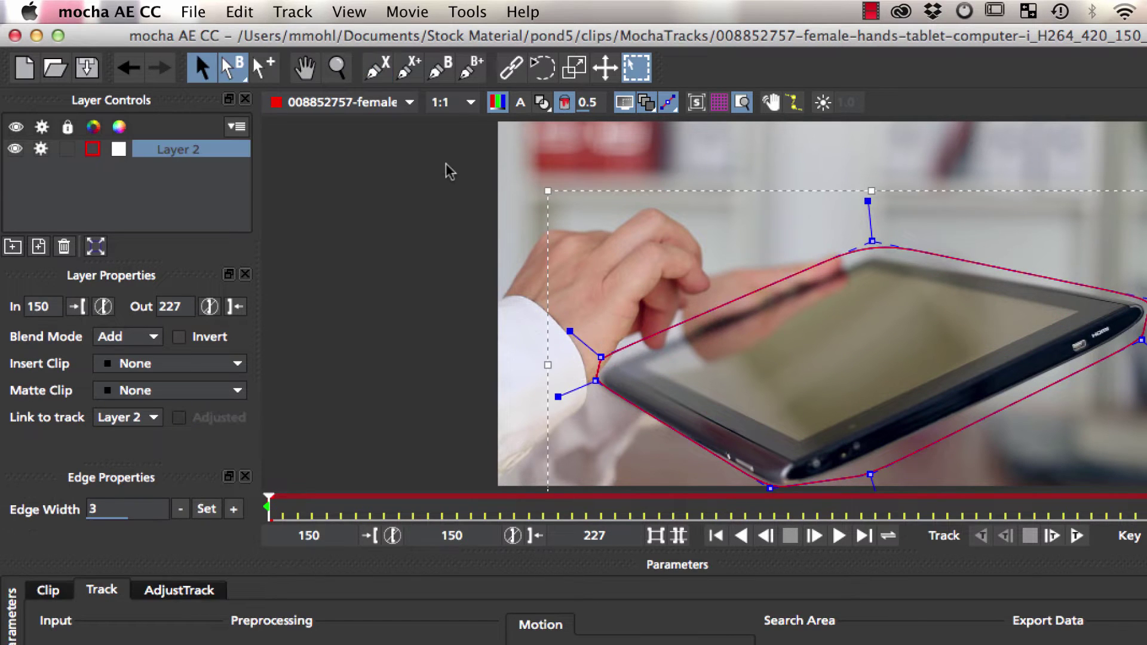
# Add a second X-spline to the same layer along the tablet's display area to cut it out of the tracked region.
pyautogui.click(408, 66)
pyautogui.click(668, 369)
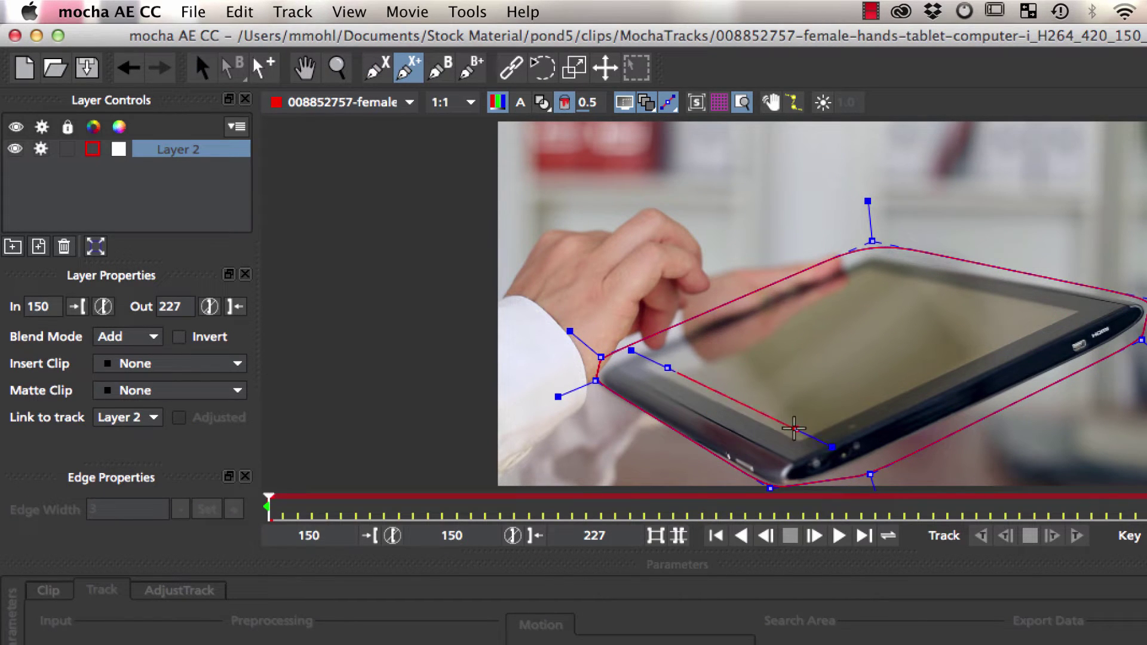
pyautogui.click(796, 429)
pyautogui.click(1055, 313)
pyautogui.click(858, 277)
pyautogui.rightClick(858, 277)
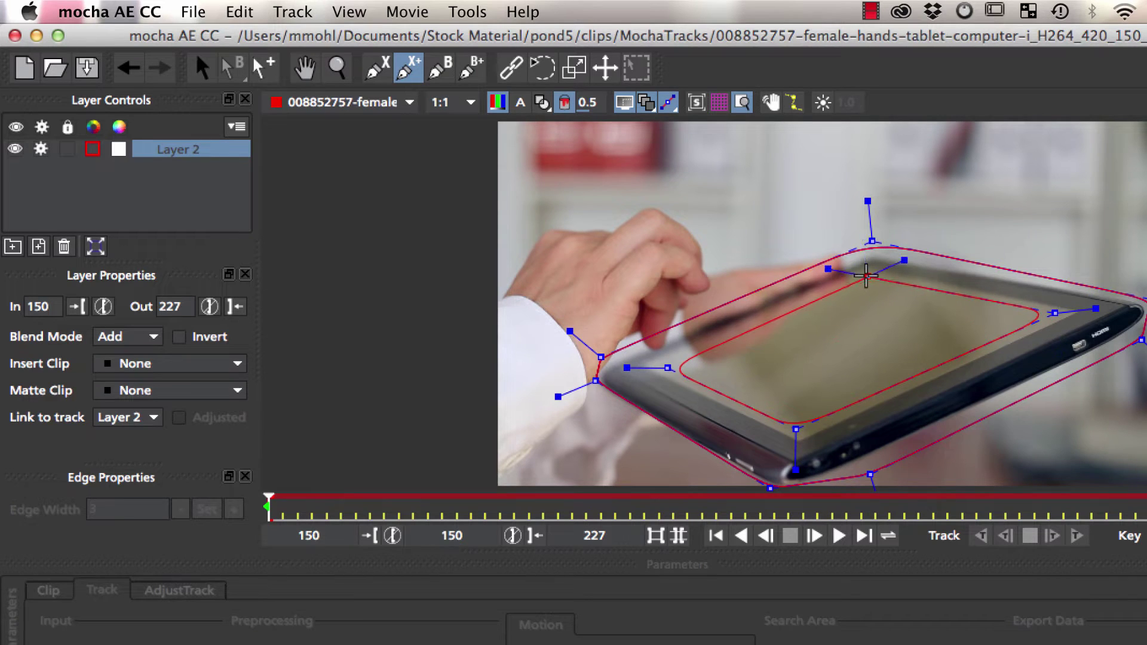
# Show the layer mattes to check which area of the tablet is covered by the layer.
pyautogui.click(542, 102)
pyautogui.click(547, 107)
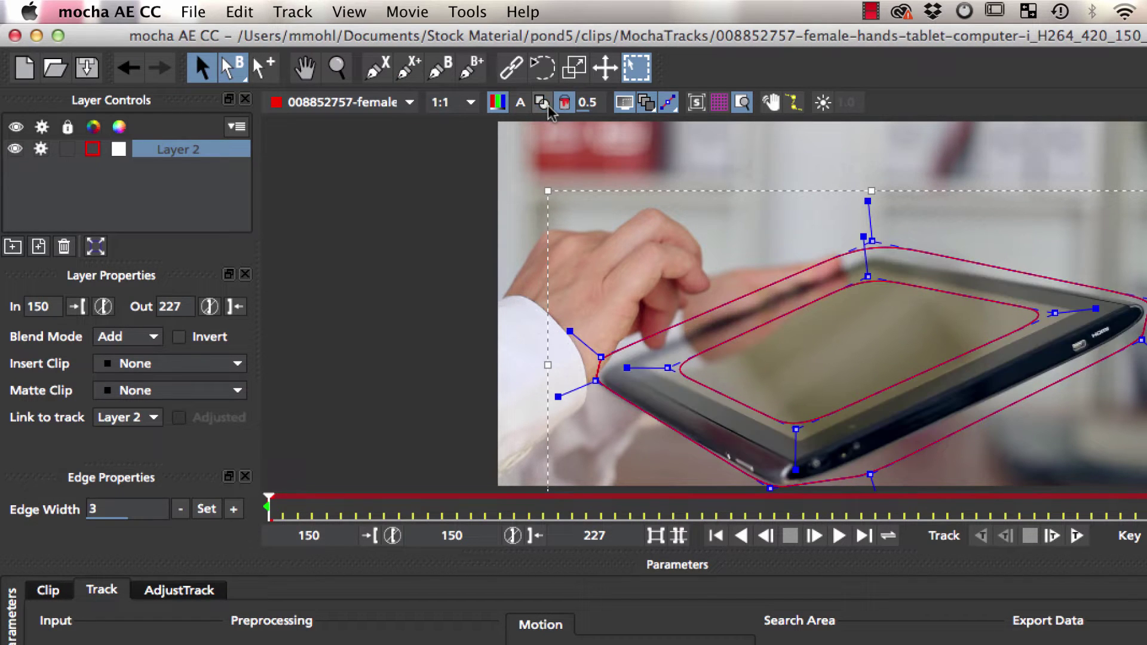
pyautogui.click(548, 107)
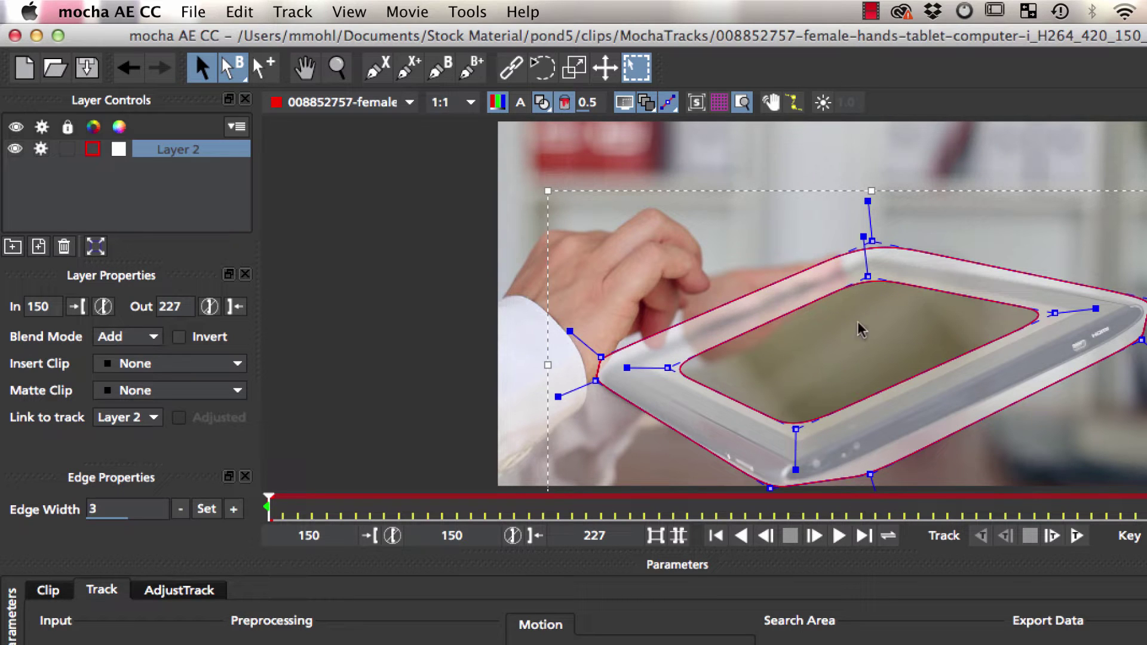
# Draw a closed X-spline on a new layer around the hand and sleeve.
pyautogui.click(377, 68)
pyautogui.click(438, 341)
pyautogui.click(544, 221)
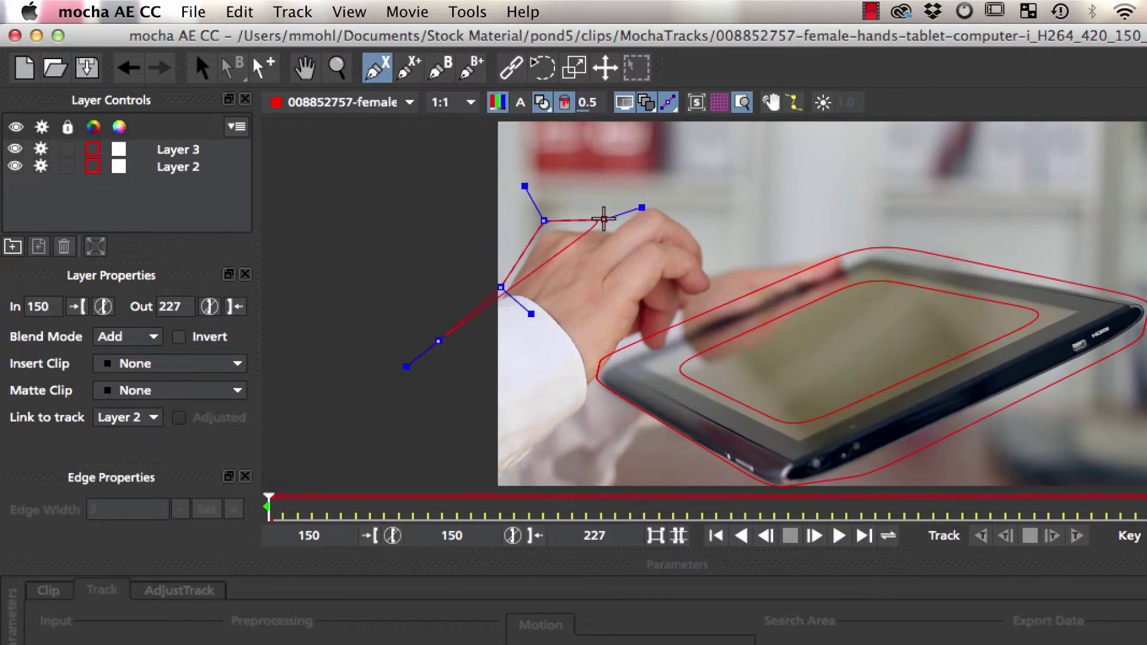
pyautogui.click(615, 221)
pyautogui.click(656, 202)
pyautogui.click(713, 246)
pyautogui.click(713, 329)
pyautogui.click(598, 385)
pyautogui.click(583, 416)
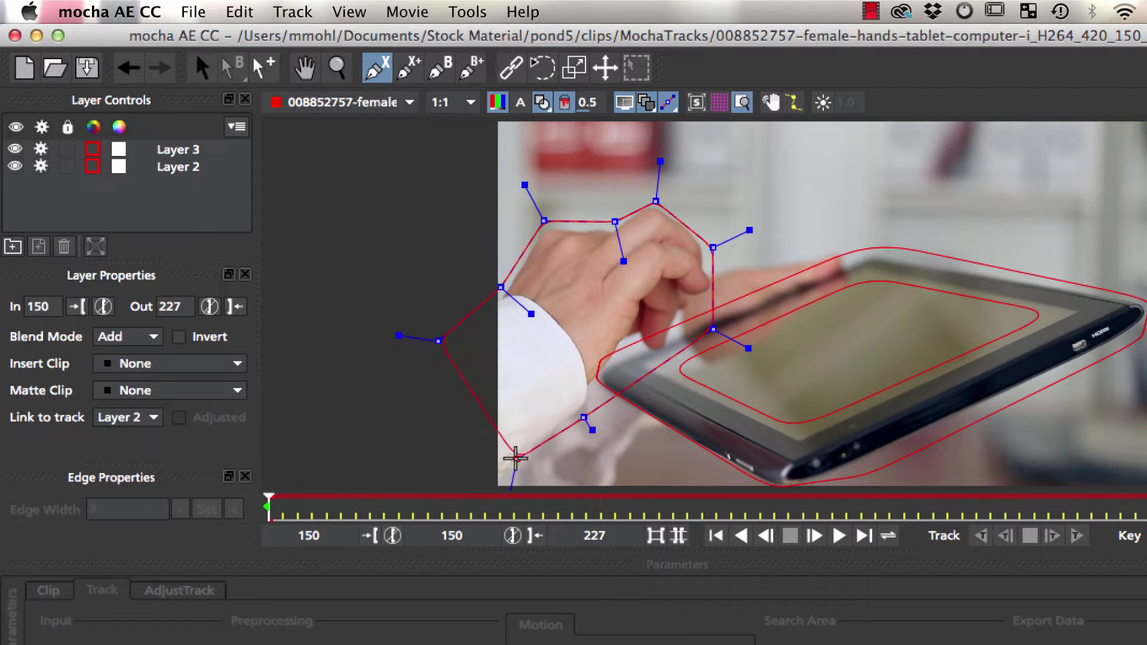
pyautogui.click(516, 464)
pyautogui.rightClick(516, 464)
# Rename the hand's layer as Hand and the tablet's layer as Screen.
pyautogui.doubleClick(177, 150)
pyautogui.write('Hand')
pyautogui.doubleClick(178, 167)
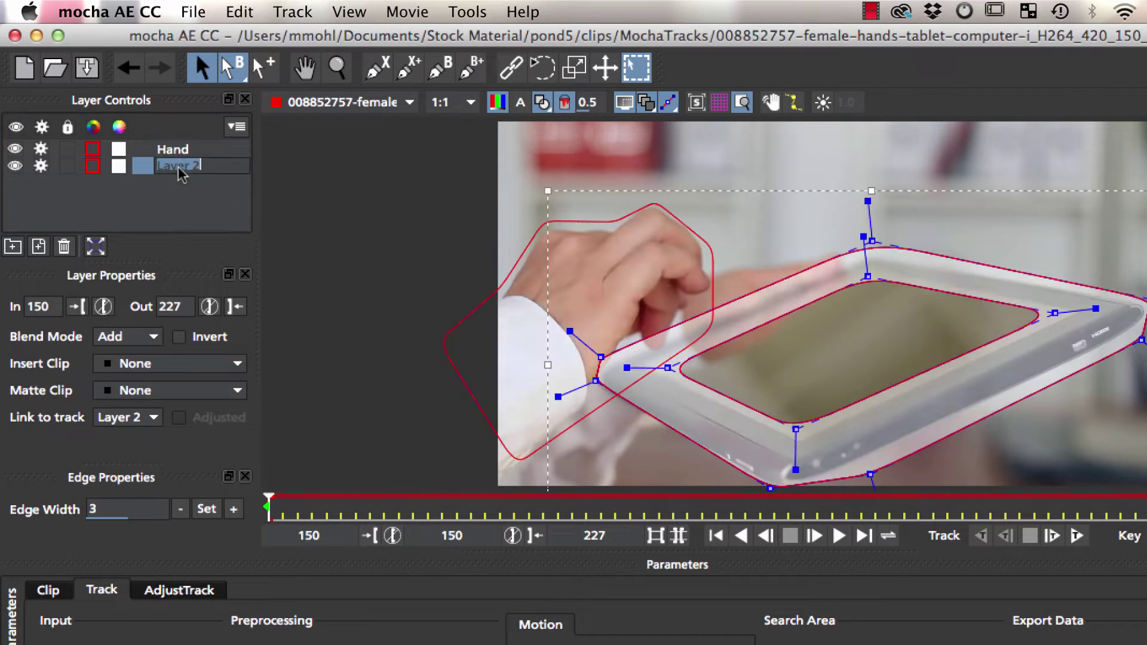
pyautogui.write('Screen')
pyautogui.press('Return')
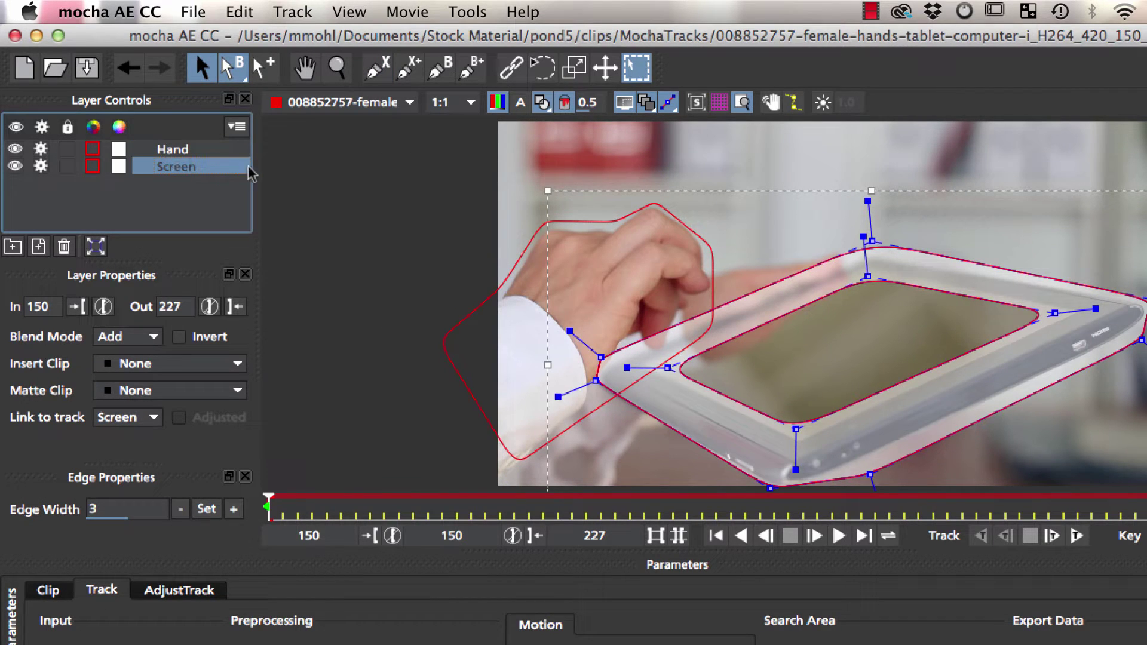
# Hide the mattes, then enable Perspective motion and track the layers forward to the end of the clip.
pyautogui.click(542, 103)
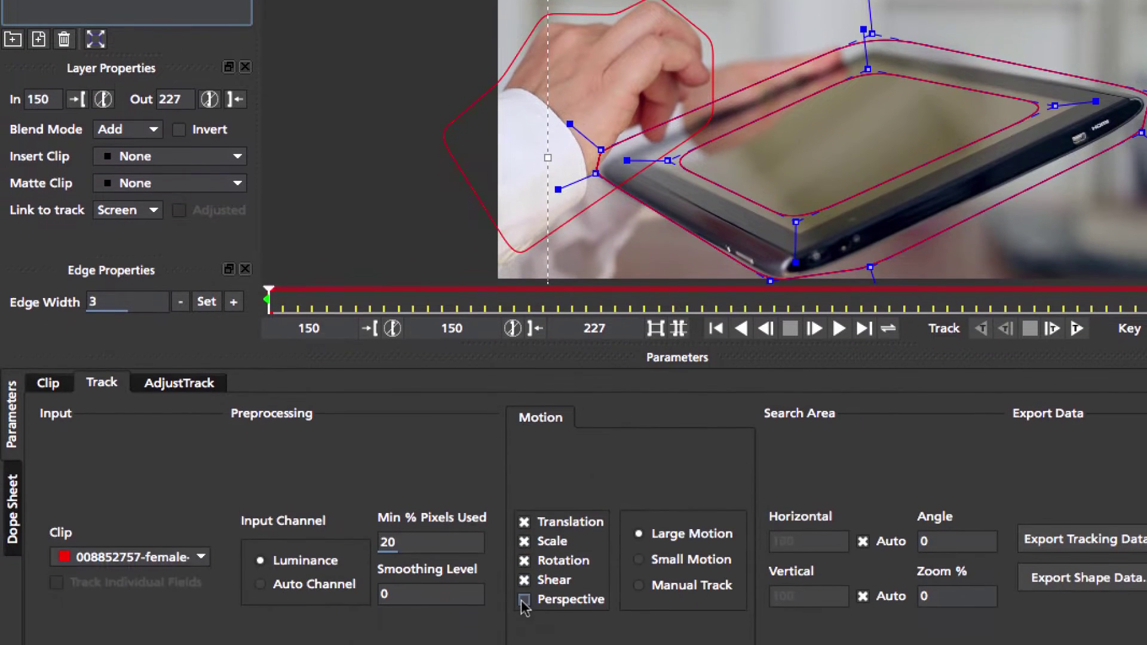
pyautogui.click(523, 593)
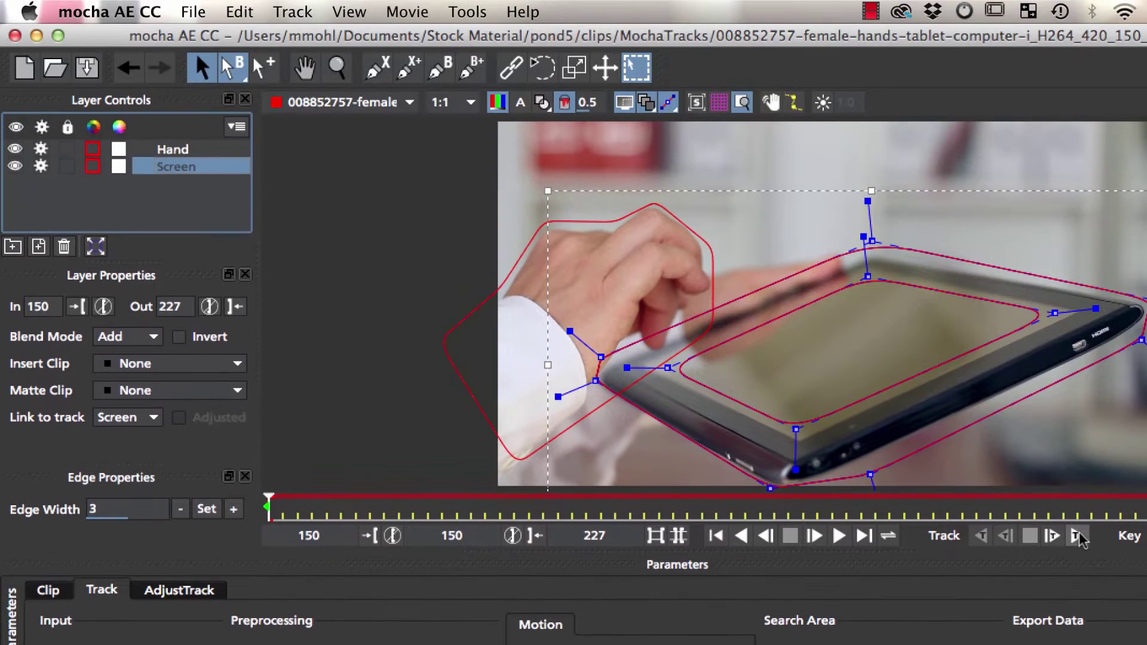
pyautogui.click(1075, 322)
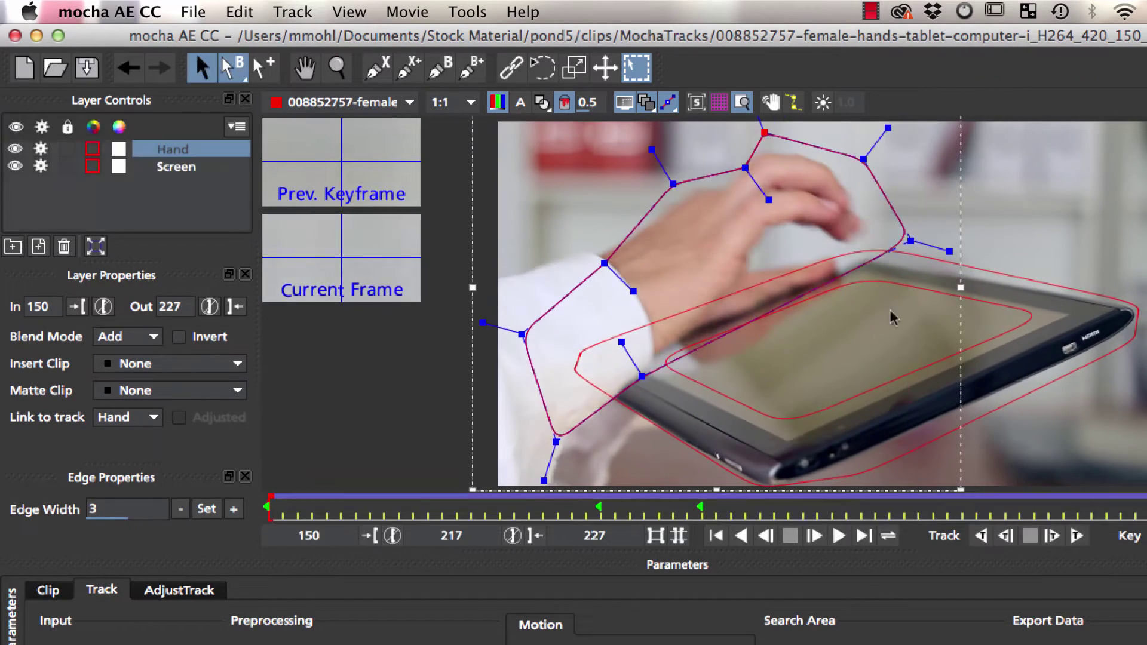
pyautogui.click(1076, 536)
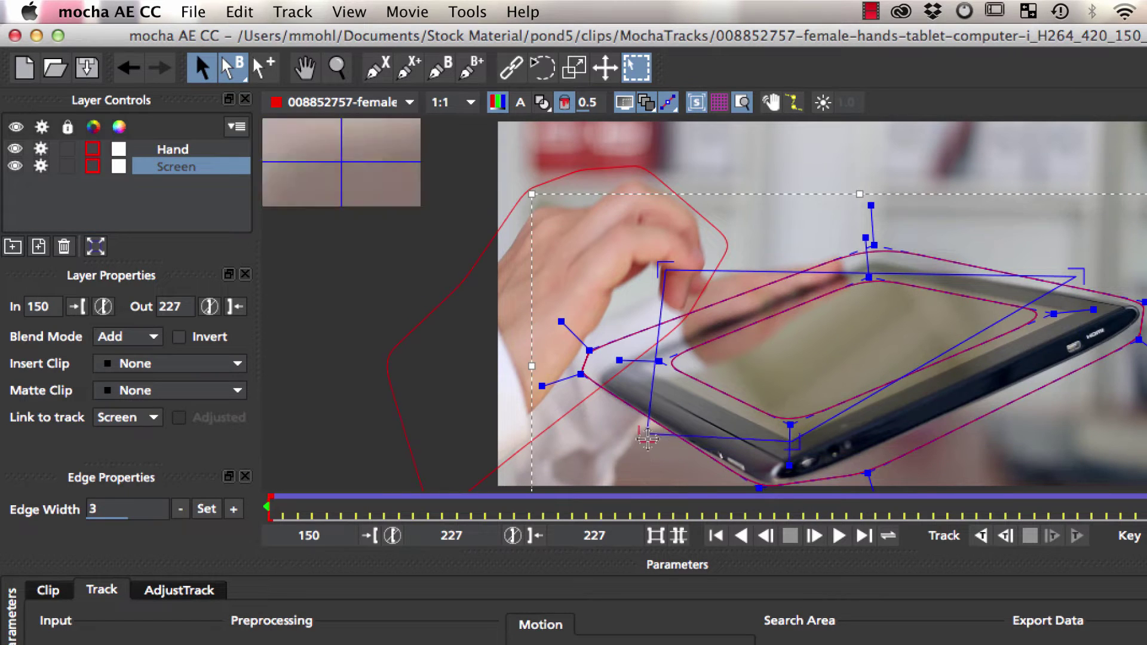
# Align the Screen layer's surface corners with the corners of the tablet's display.
pyautogui.moveTo(647, 439); pyautogui.dragTo(639, 372)
pyautogui.moveTo(1080, 275); pyautogui.dragTo(1080, 310)
pyautogui.moveTo(665, 267); pyautogui.dragTo(873, 272)
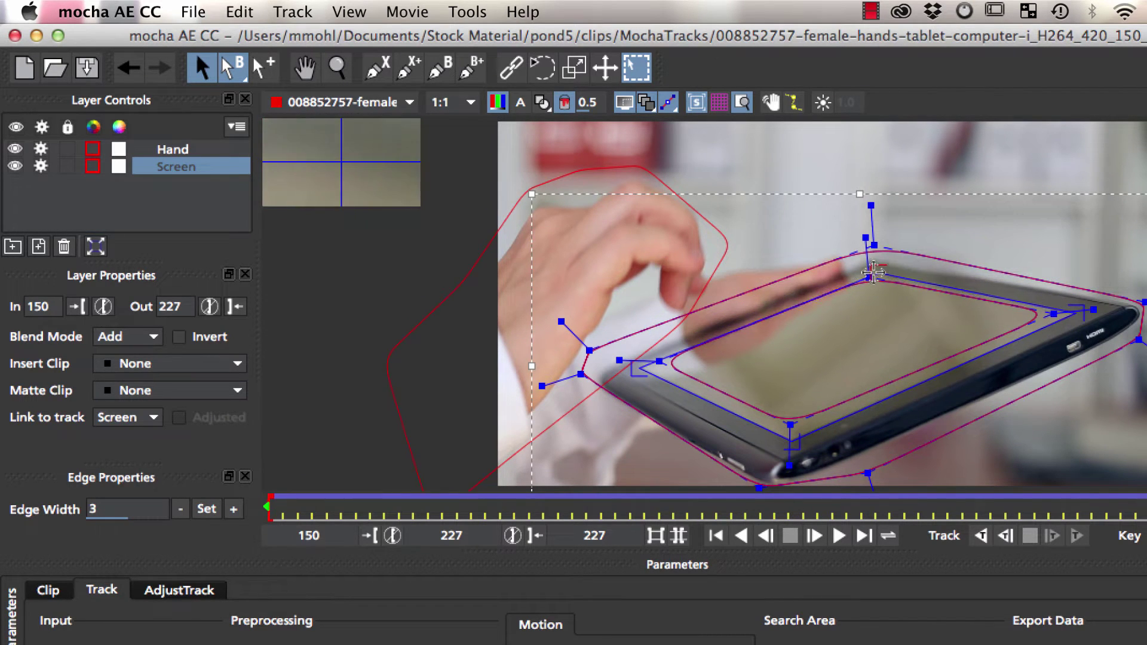
# Set the Screen layer's insert clip to Grid8x8 and scrub through the clip to check the track.
pyautogui.click(215, 364)
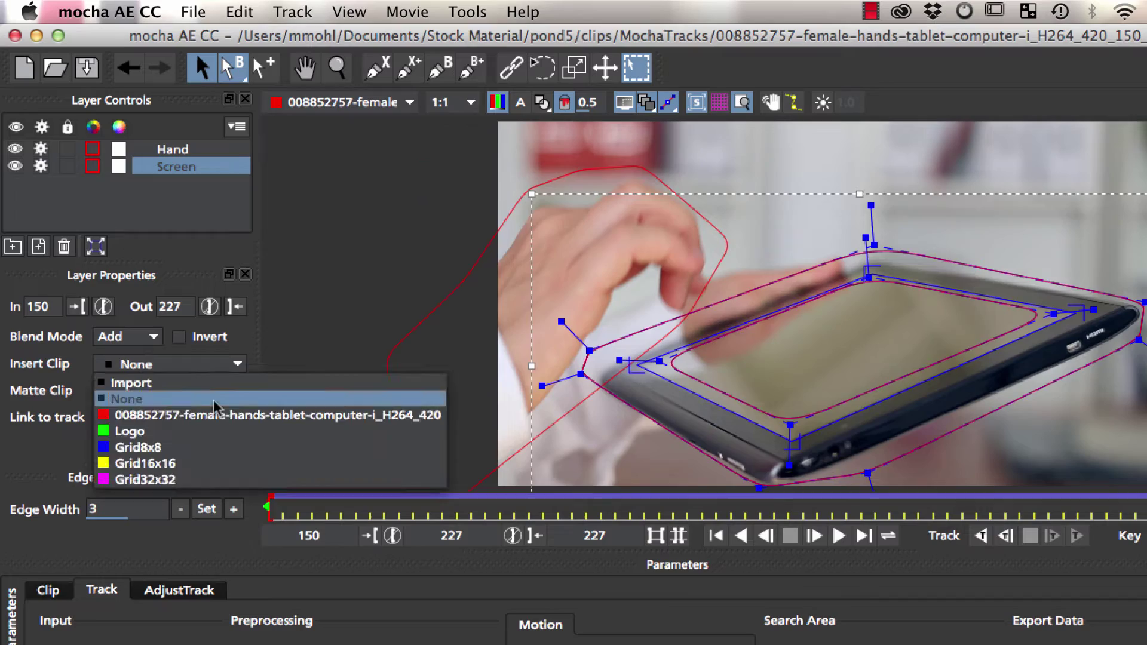
pyautogui.click(220, 447)
pyautogui.moveTo(335, 513); pyautogui.dragTo(1135, 511)
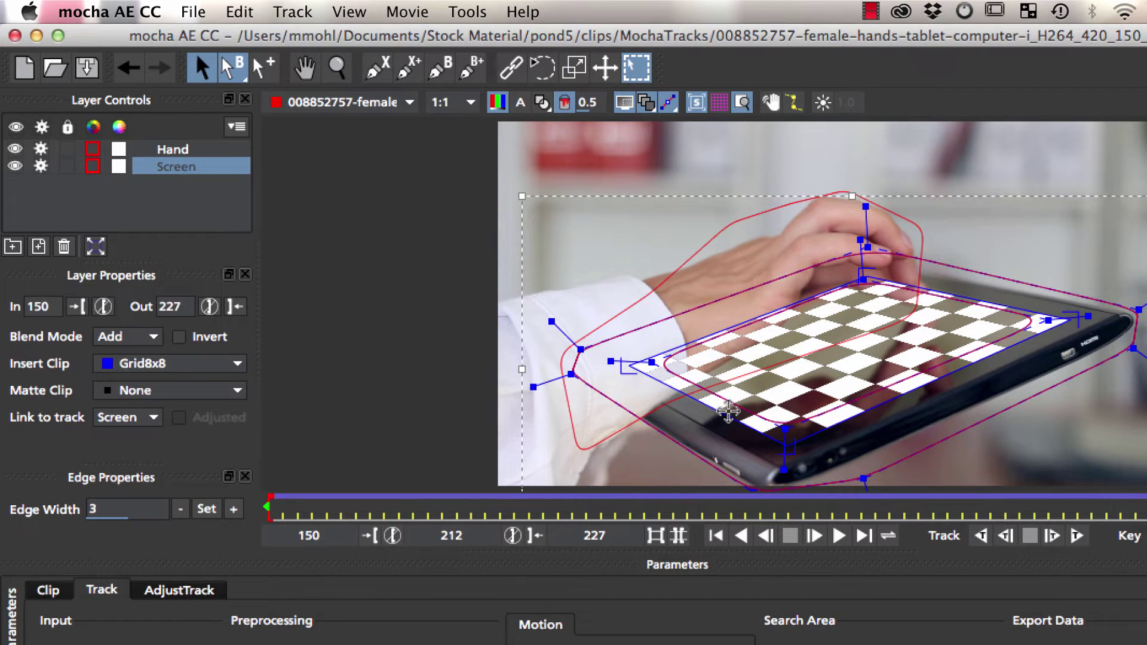
# Draw a closed X-spline on a new layer around the hand's reflection on the tablet's lower edge at frame 212.
pyautogui.click(377, 67)
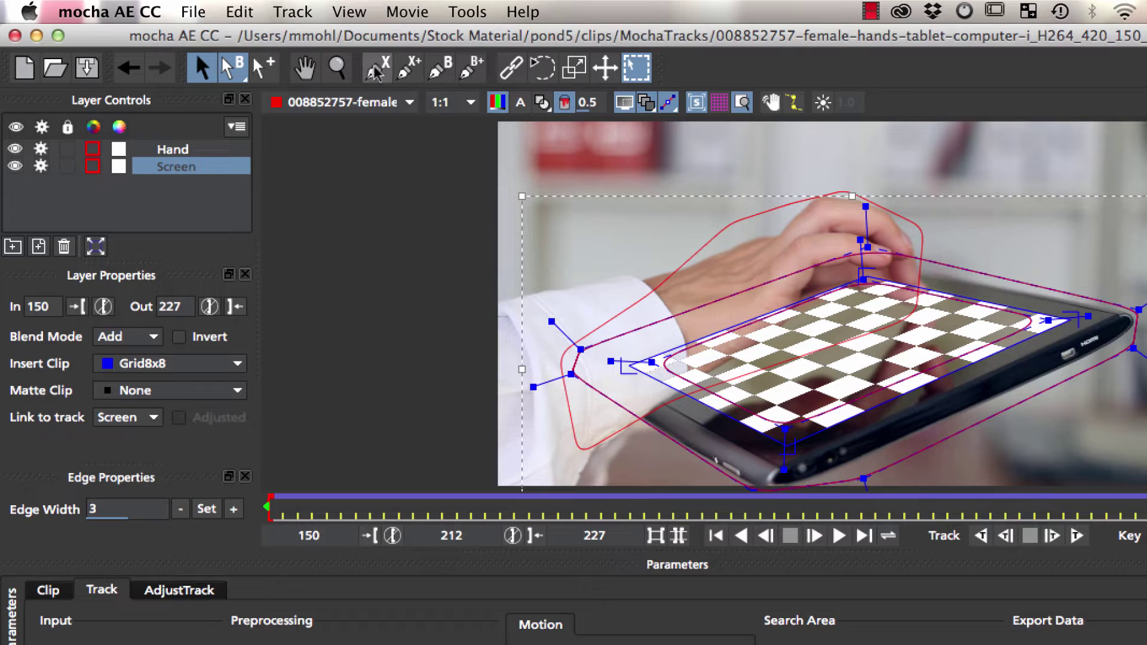
pyautogui.click(669, 447)
pyautogui.click(747, 396)
pyautogui.click(954, 360)
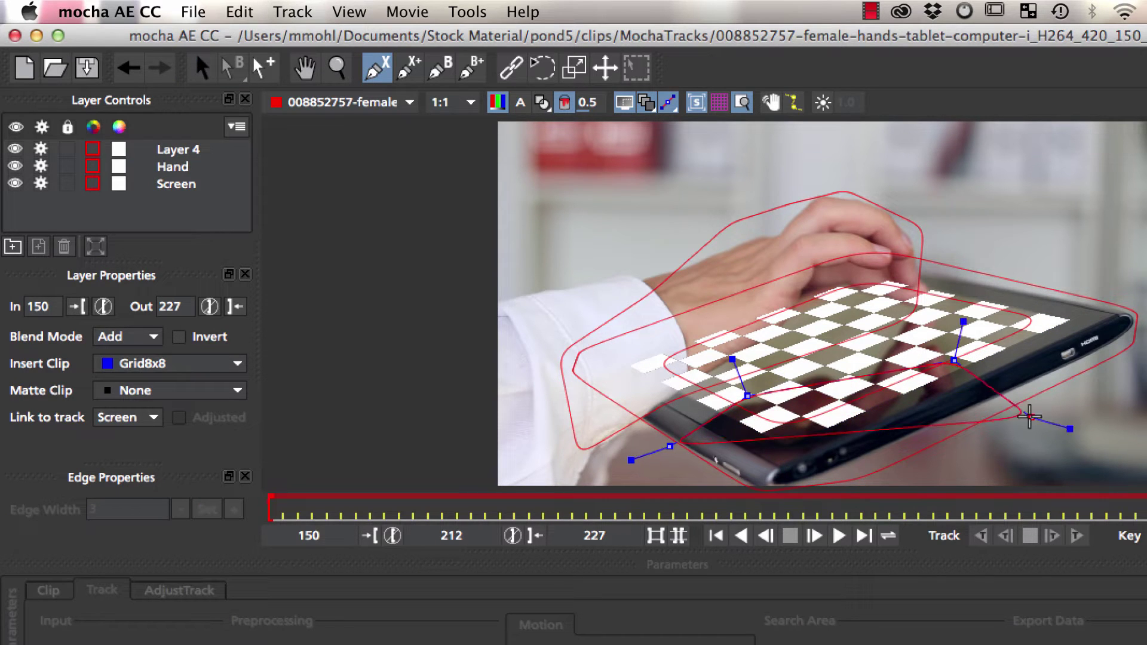
pyautogui.click(968, 396)
pyautogui.click(780, 474)
pyautogui.rightClick(687, 458)
pyautogui.moveTo(669, 446); pyautogui.dragTo(697, 429)
# Rename the new layer as reflection and turn off processing for the reflection and Hand layers.
pyautogui.doubleClick(173, 148)
pyautogui.write('reflection')
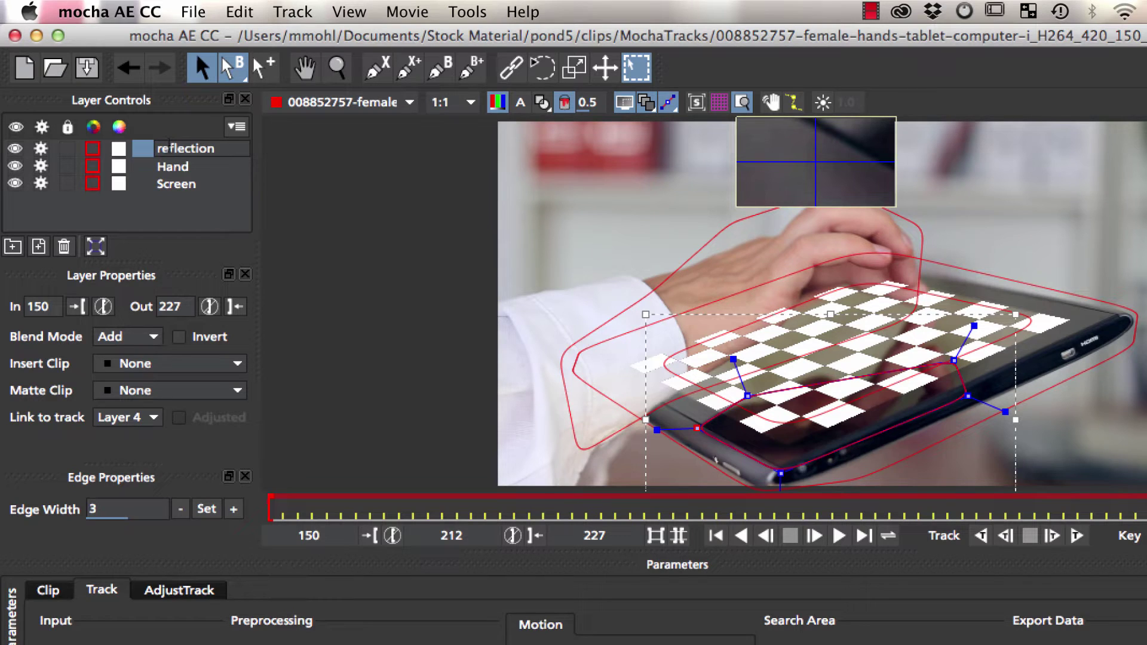
pyautogui.click(41, 149)
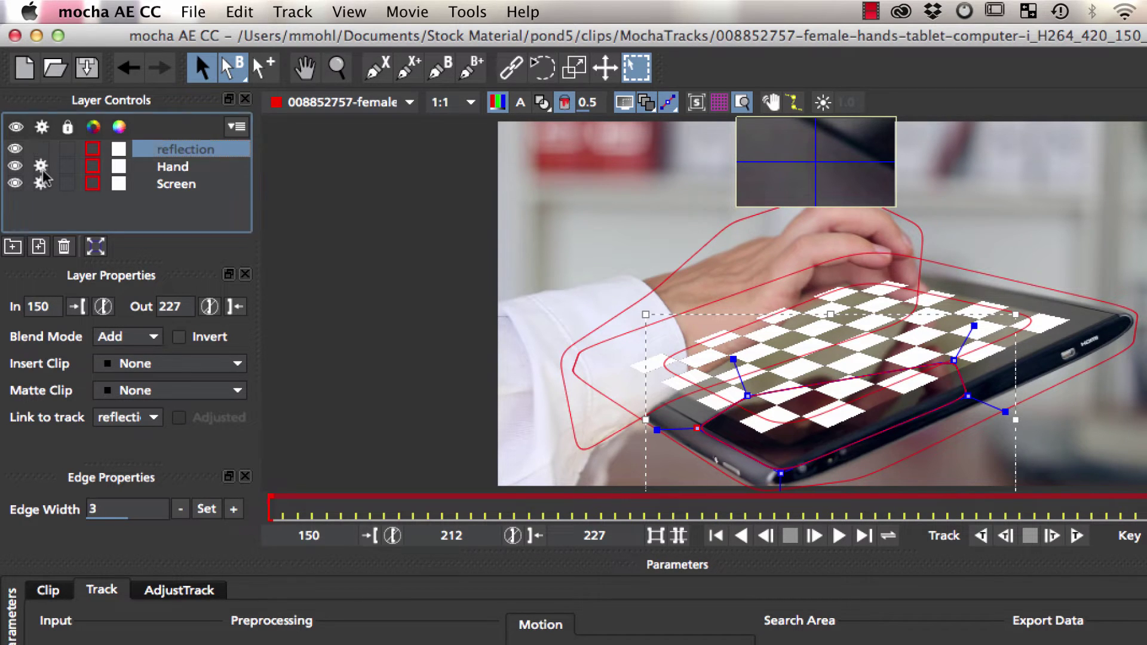
# Track the Screen layer backwards, stop the tracking and scrub forward to frame 216.
pyautogui.click(981, 536)
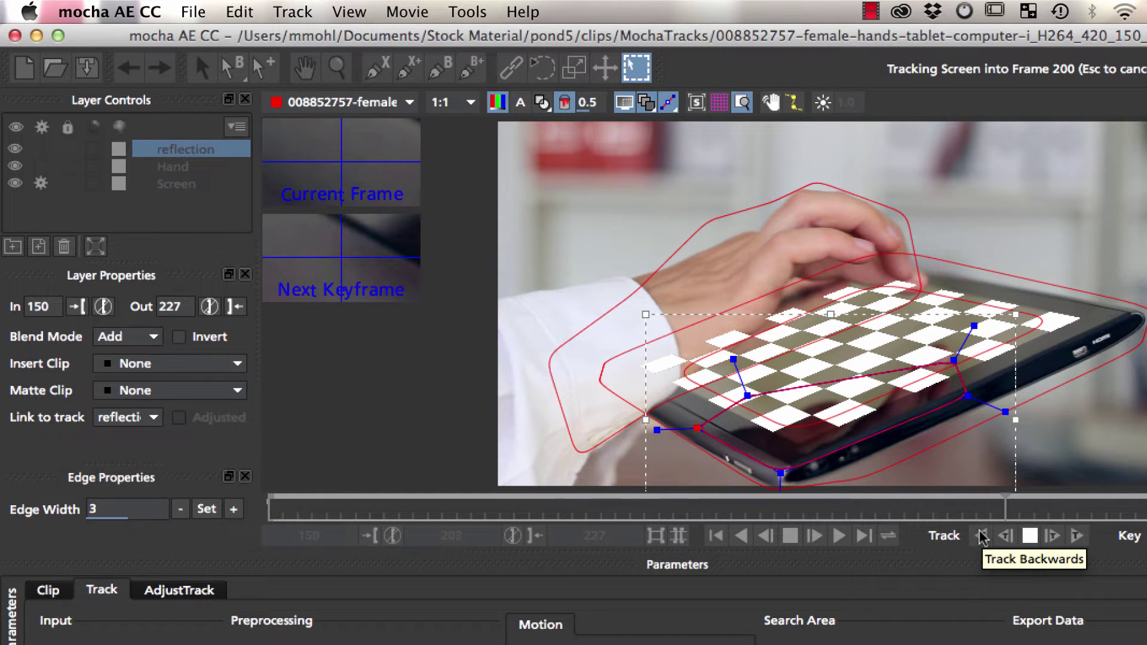
pyautogui.click(1030, 537)
pyautogui.moveTo(1040, 502); pyautogui.dragTo(1146, 502)
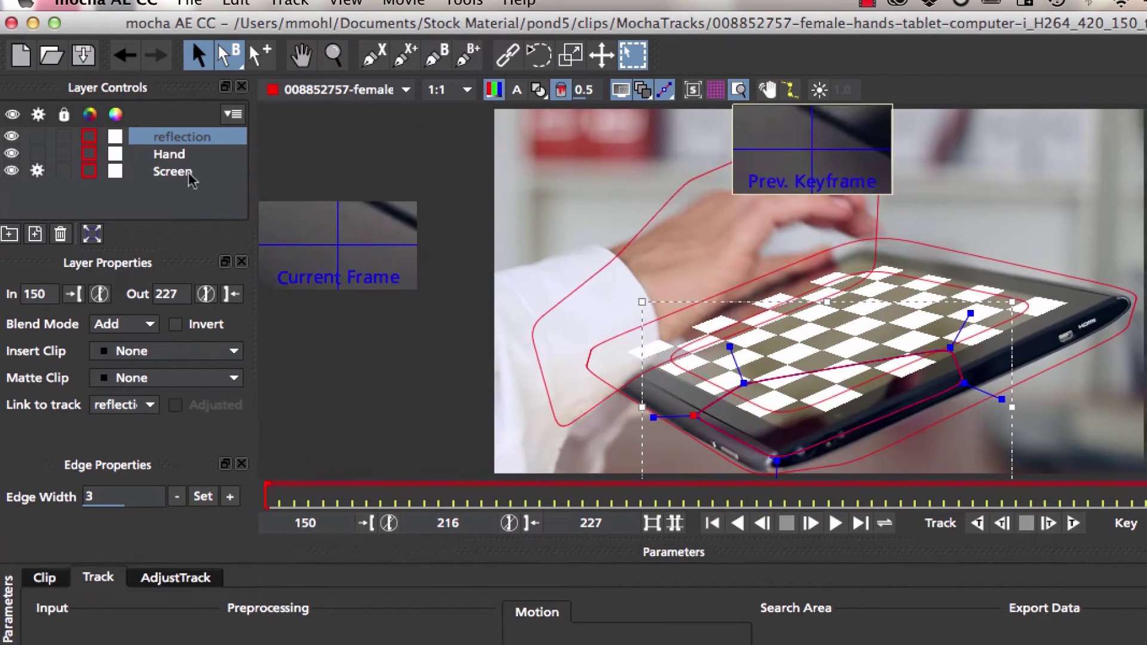
# Copy the Screen layer's tracking data to the clipboard as After Effects Corner Pin [corner pin only, supports RG Warp and mochaImport].
pyautogui.click(187, 185)
pyautogui.click(970, 562)
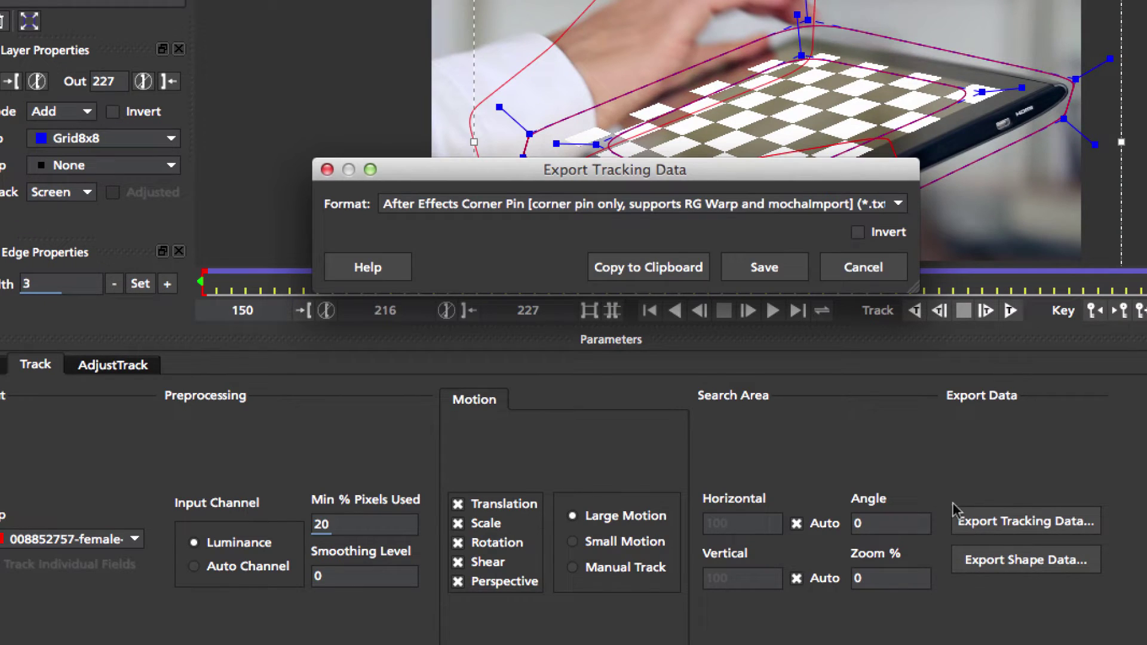
pyautogui.click(645, 208)
pyautogui.click(570, 224)
pyautogui.click(626, 275)
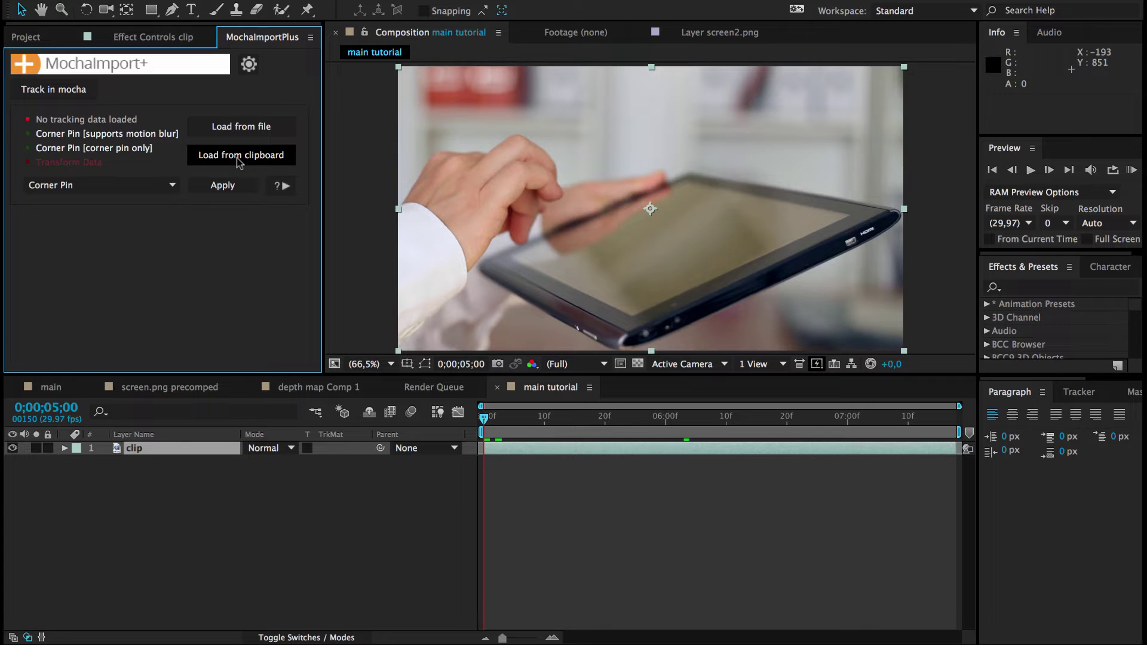
# In After Effects, load the copied tracking data into MochaImport+ for the tracked clip and add screen.png above it in the main tutorial composition.
pyautogui.click(239, 156)
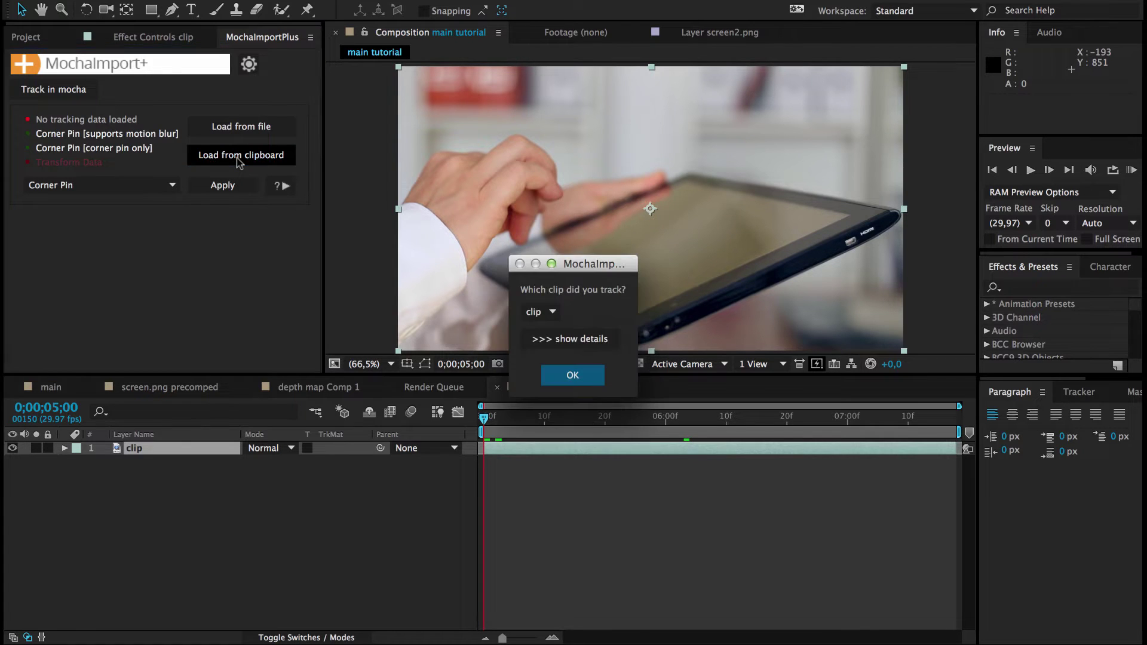
pyautogui.click(571, 375)
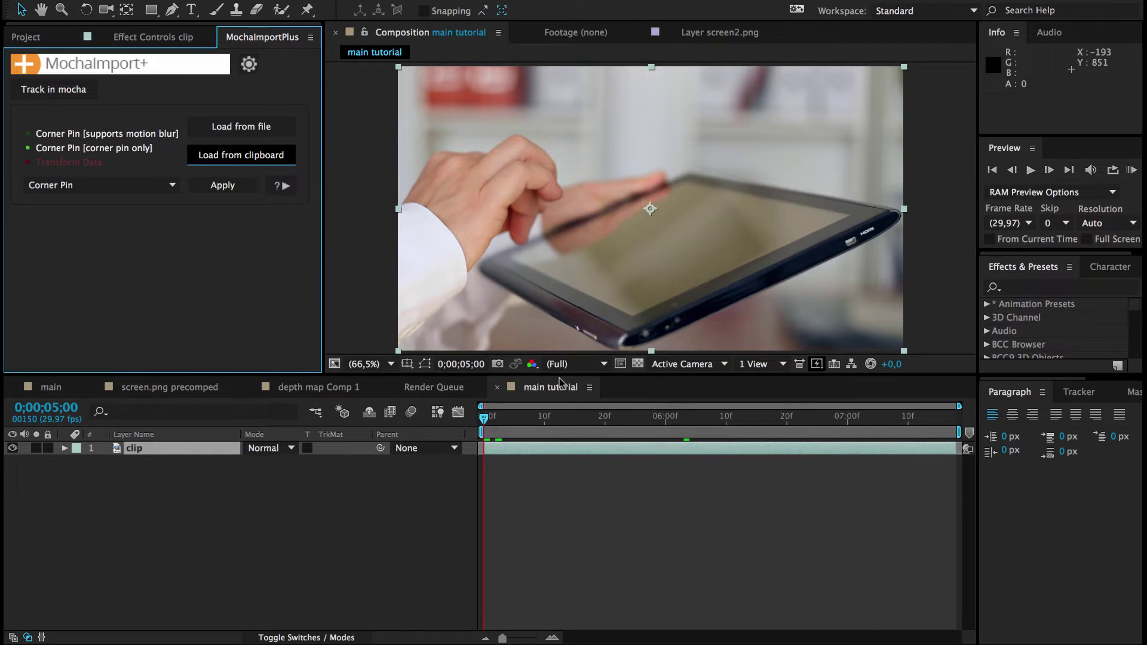
pyautogui.click(32, 38)
pyautogui.moveTo(75, 261); pyautogui.dragTo(105, 449)
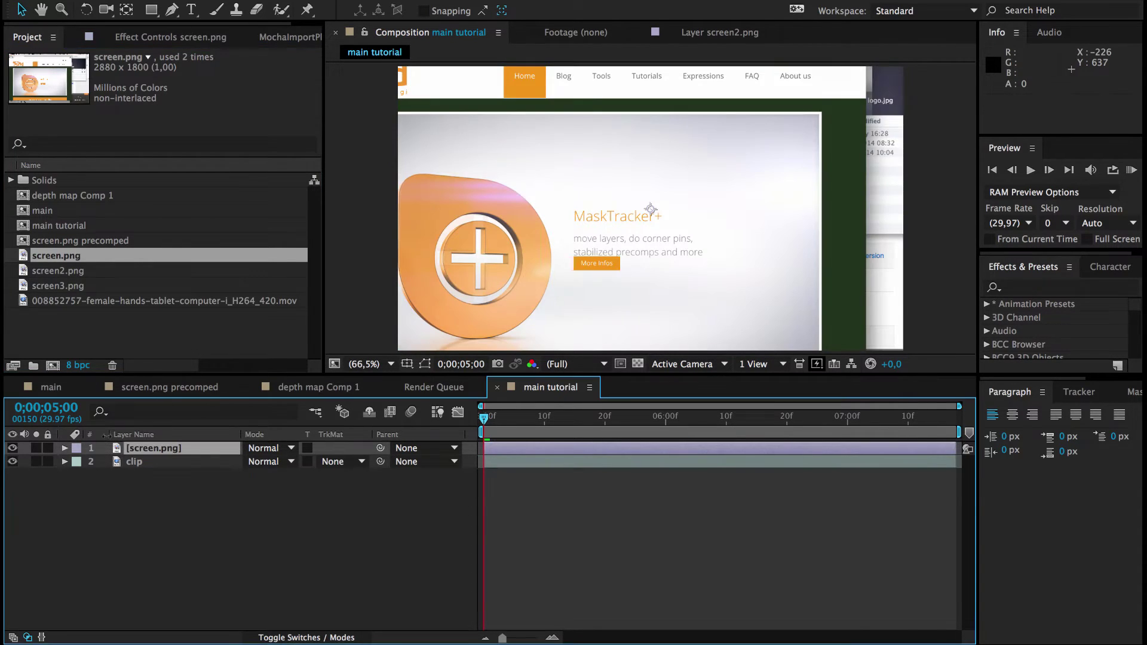
# Apply the corner pin data to the screen.png layer using CC Power Pin with live expression instead of keyframes.
pyautogui.click(279, 38)
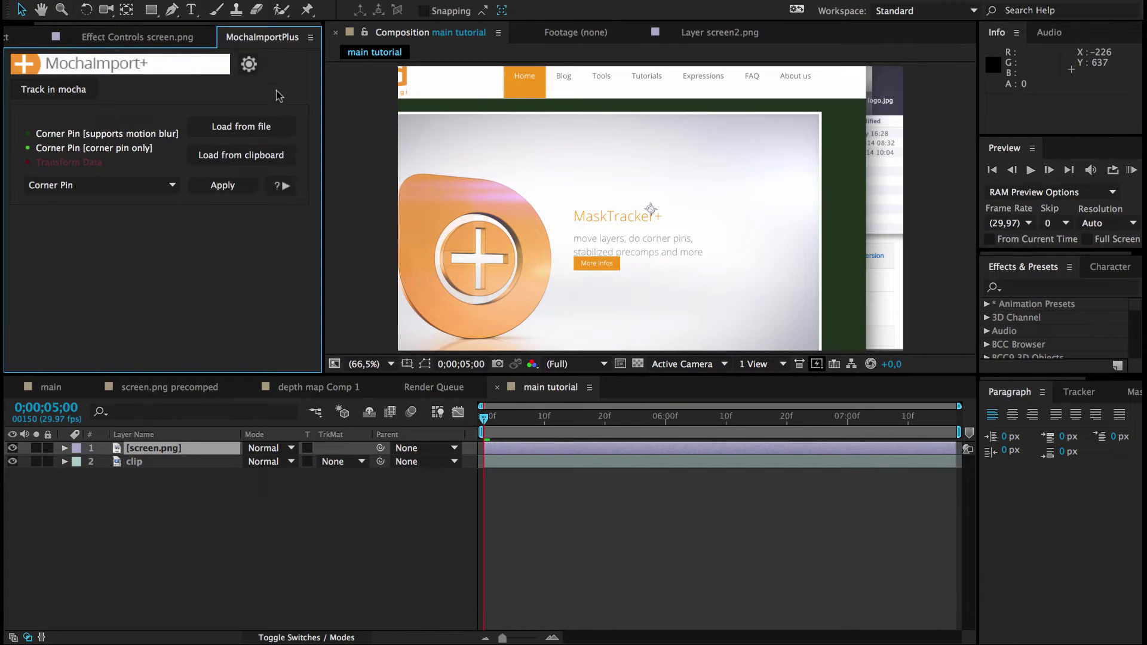
pyautogui.click(223, 188)
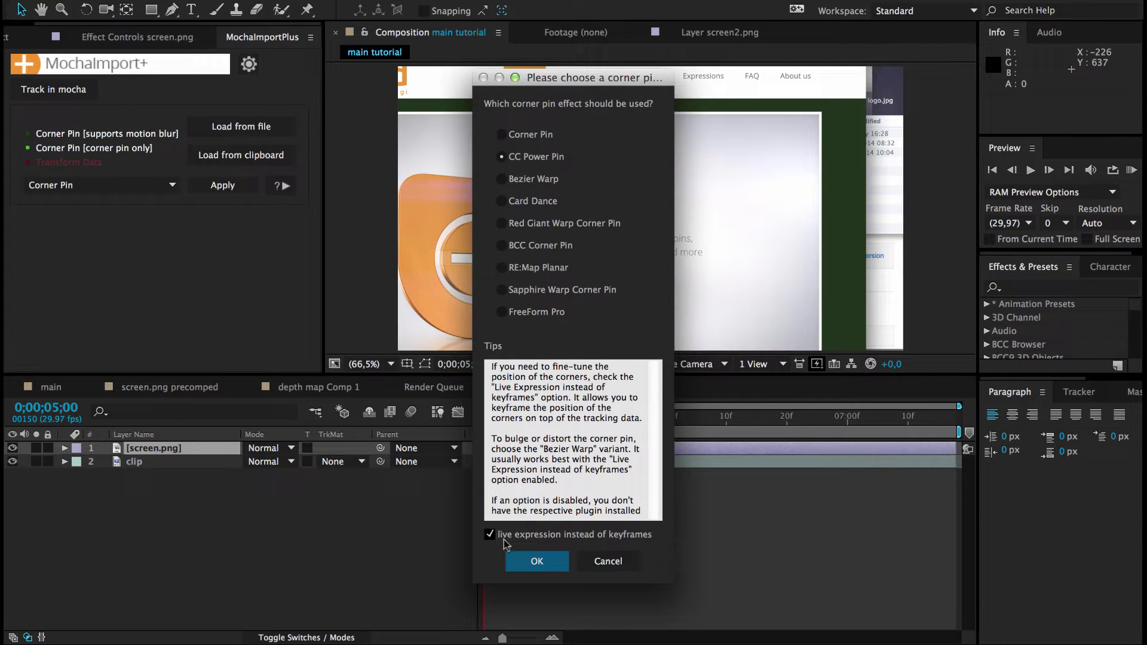
pyautogui.click(529, 565)
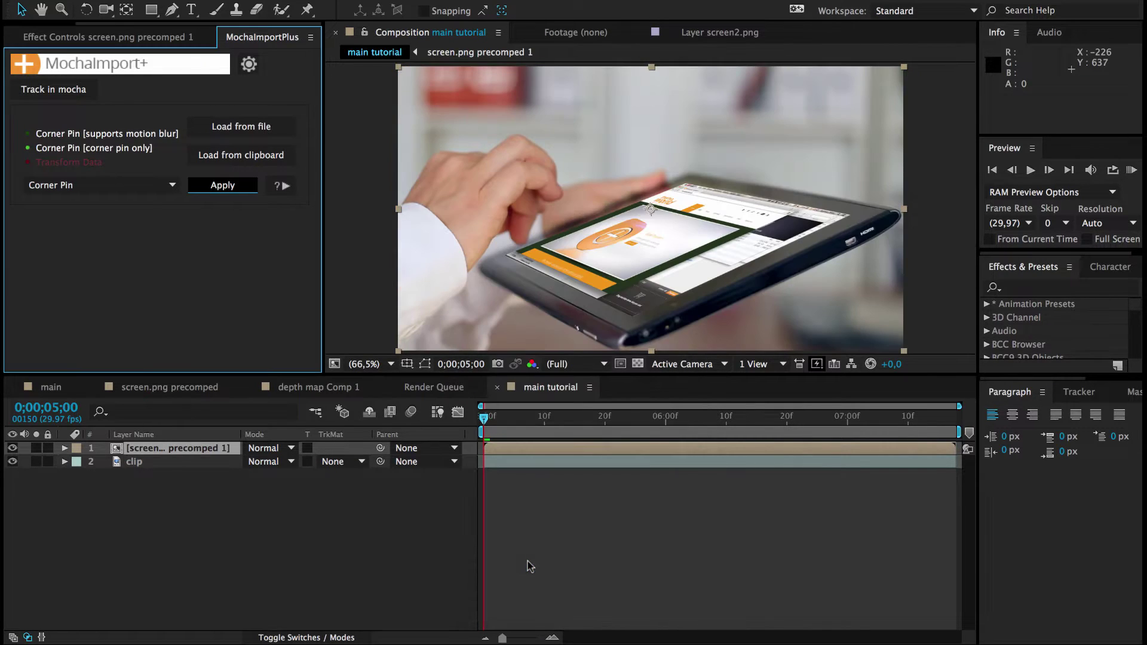
# Expand the effects of the precomposed screen.png layer and select CC Power Pin to show its corner points.
pyautogui.click(65, 448)
pyautogui.click(78, 462)
pyautogui.click(124, 476)
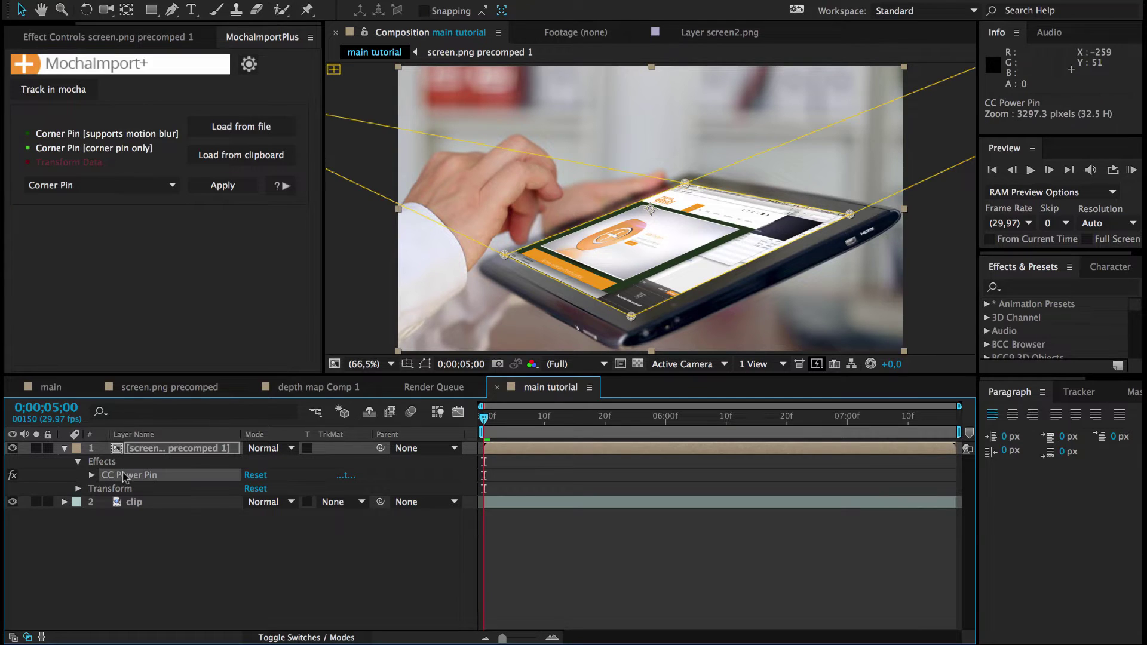
# Shift the insert's two short edges inward at 0;00;05;00 and pull them back out to the tablet screen's edges at 0;00;05;10.
pyautogui.moveTo(588, 296); pyautogui.dragTo(606, 279)
pyautogui.moveTo(787, 204); pyautogui.dragTo(760, 215)
pyautogui.moveTo(484, 419); pyautogui.dragTo(544, 422)
pyautogui.press('u')
pyautogui.moveTo(621, 282); pyautogui.dragTo(592, 297)
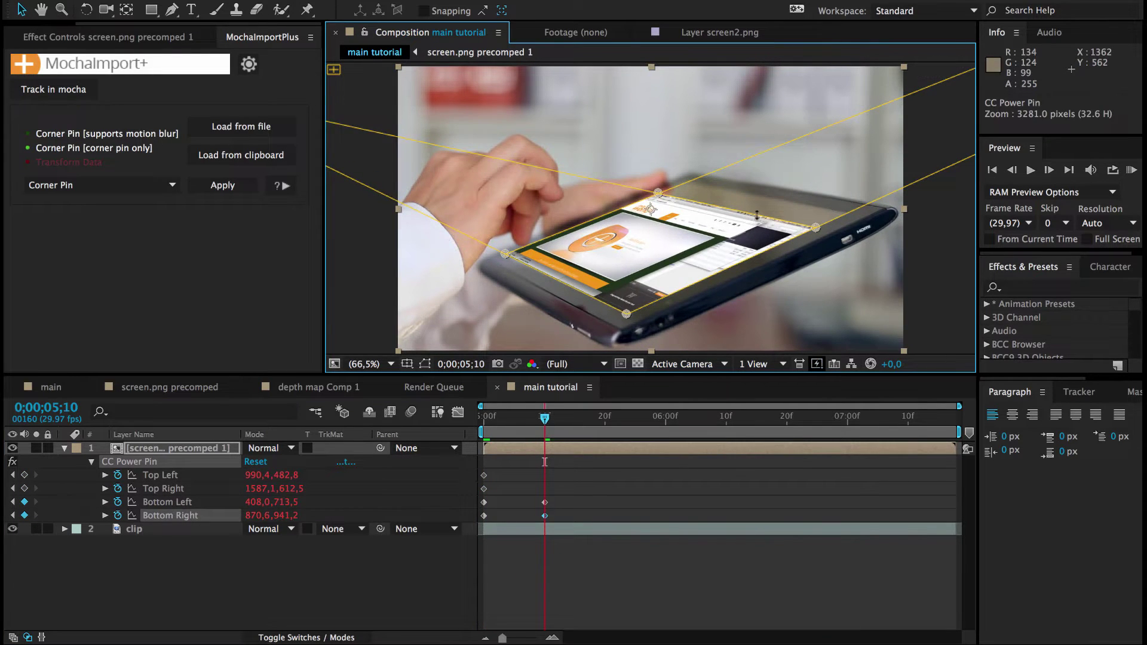
pyautogui.moveTo(658, 192); pyautogui.dragTo(682, 184)
pyautogui.moveTo(815, 227); pyautogui.dragTo(843, 214)
# Realign the insert's short edges with the tablet screen at 0;00;05;00 and delete the CC Power Pin corner keyframes at 0;00;05;10.
pyautogui.moveTo(544, 422); pyautogui.dragTo(481, 427)
pyautogui.moveTo(626, 286); pyautogui.dragTo(606, 299)
pyautogui.moveTo(778, 222); pyautogui.dragTo(798, 206)
pyautogui.moveTo(485, 422); pyautogui.dragTo(545, 423)
pyautogui.click(545, 476)
pyautogui.press('Delete')
pyautogui.click(545, 489)
pyautogui.press('Delete')
pyautogui.click(546, 503)
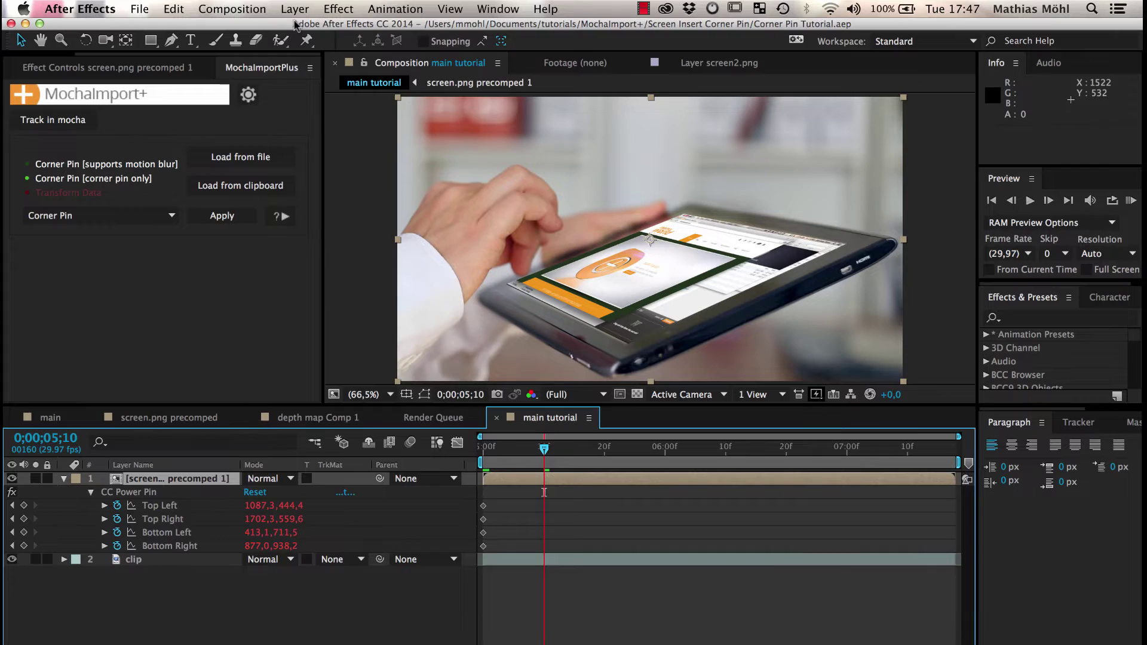
# Add a white 1920 x 1080 px solid named depth matte above the screen.png layer.
pyautogui.click(295, 8)
pyautogui.moveTo(463, 28)
pyautogui.click(509, 48)
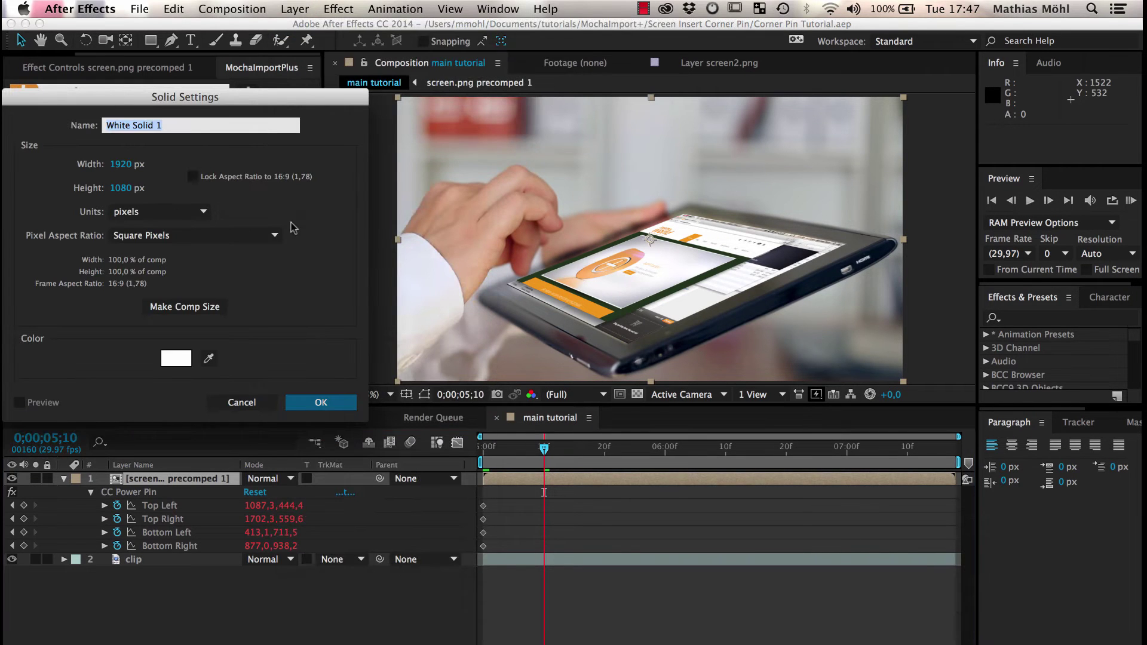
pyautogui.press('Return')
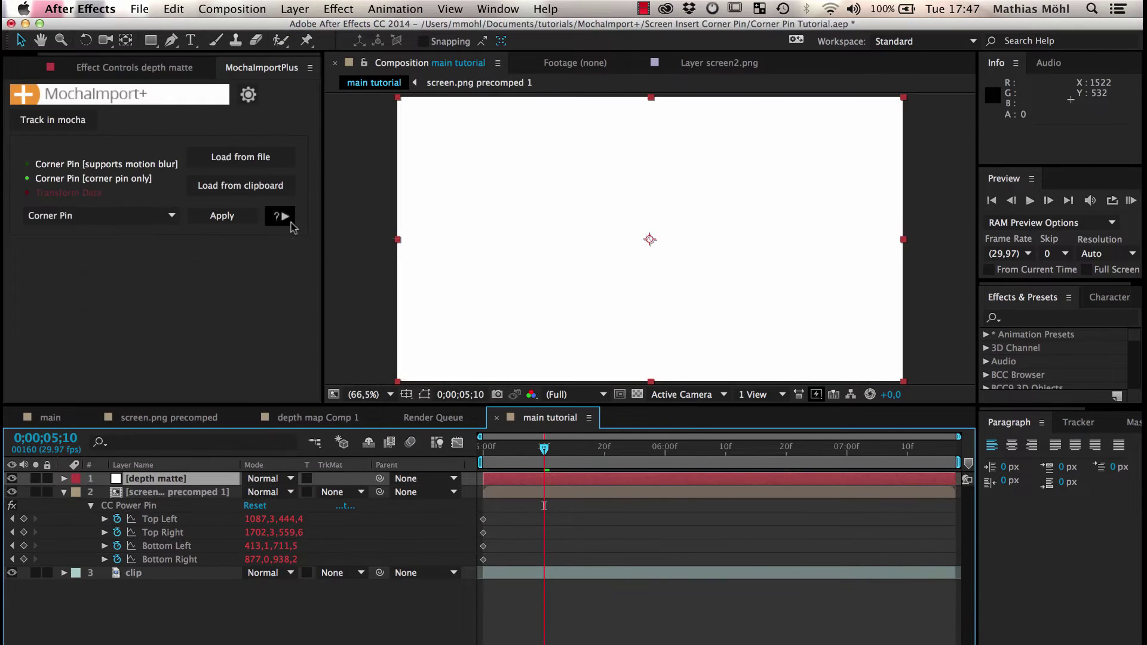
# Find the Gradient Ramp effect and apply it to the depth matte layer.
pyautogui.click(1063, 318)
pyautogui.write('gradient ram')
pyautogui.click(1073, 349)
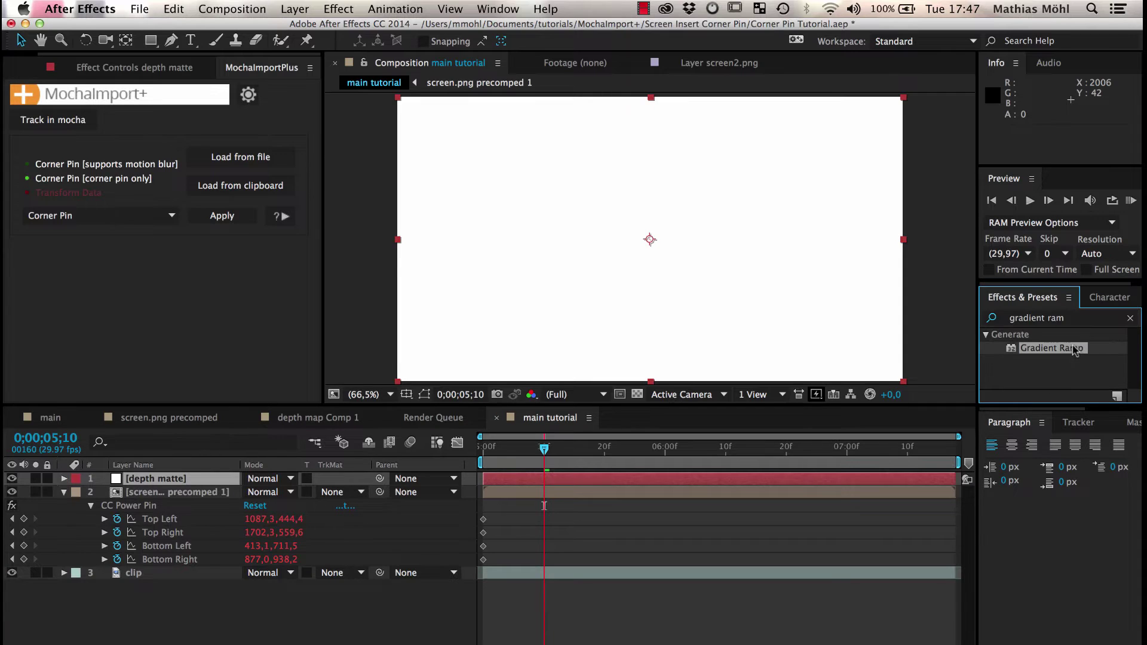
pyautogui.moveTo(1073, 351); pyautogui.dragTo(724, 266)
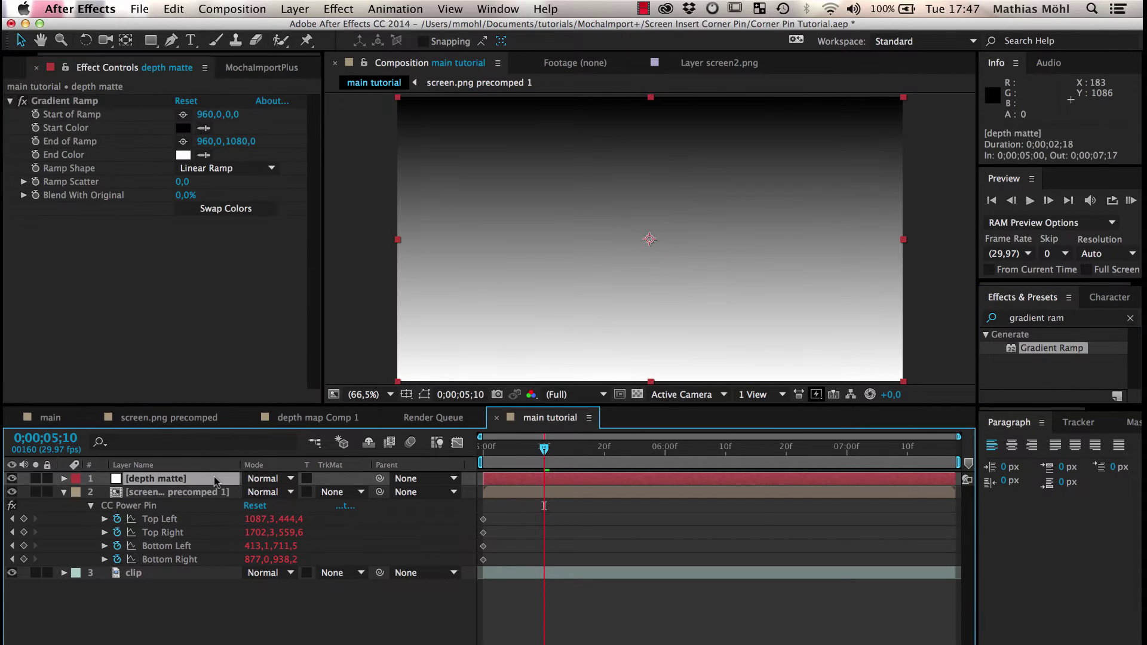
# Lower the depth matte's opacity to 79% and place its ramp start at about 746, 602 and ramp end at about 879, 927.
pyautogui.press('t')
pyautogui.moveTo(251, 493); pyautogui.dragTo(238, 494)
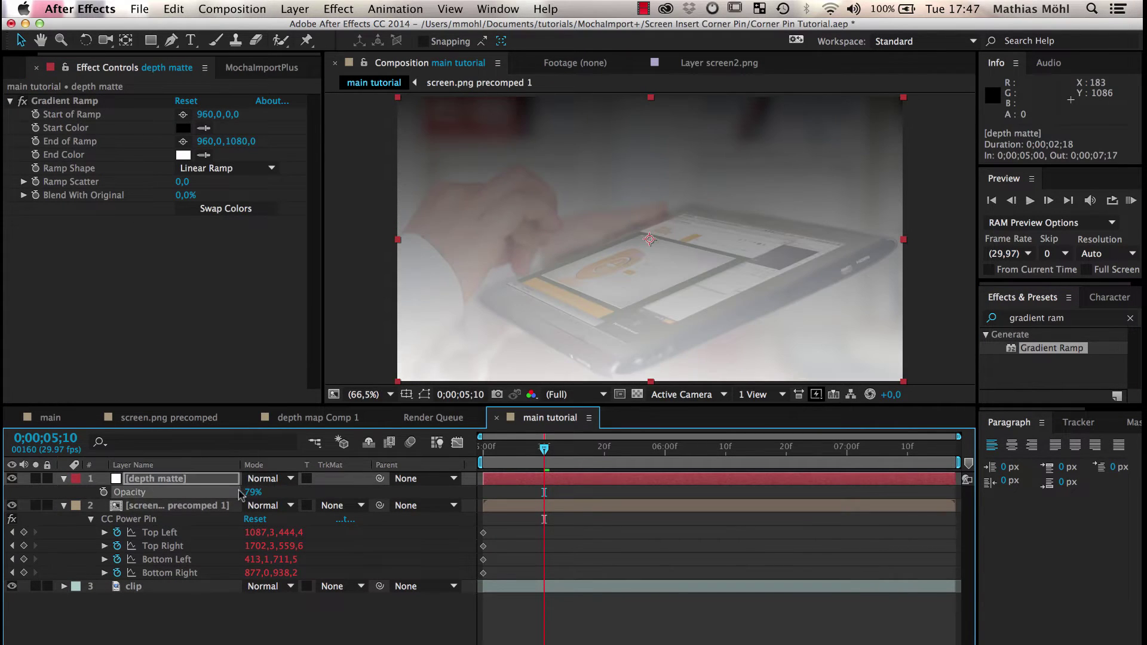
pyautogui.click(84, 101)
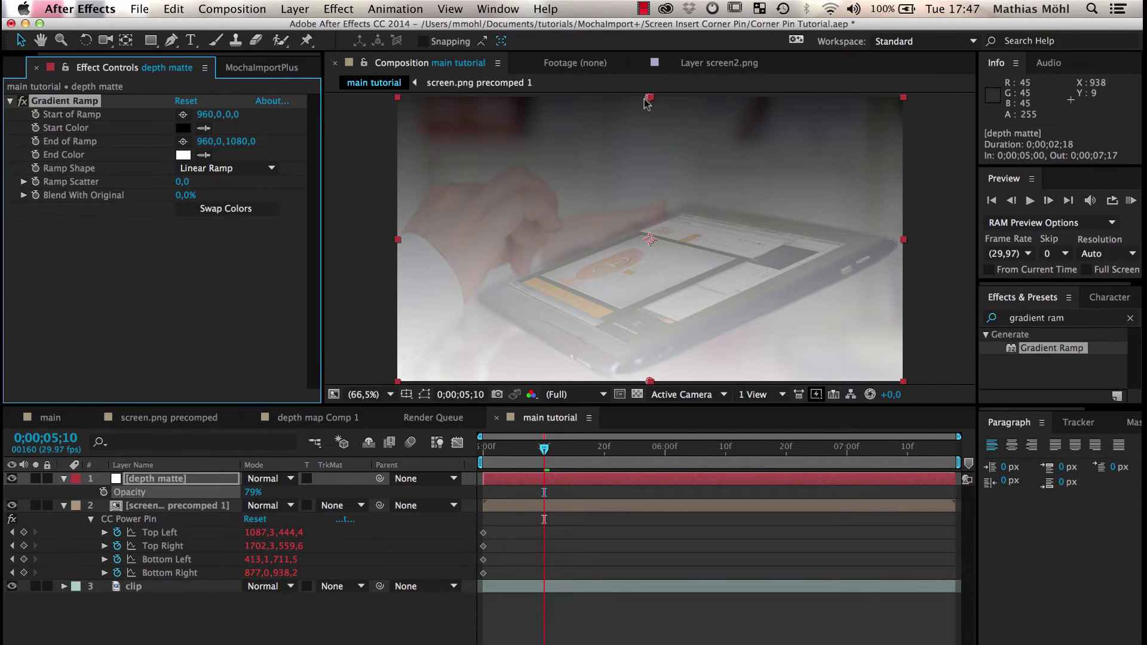
pyautogui.moveTo(650, 97); pyautogui.dragTo(593, 256)
pyautogui.moveTo(650, 381); pyautogui.dragTo(624, 343)
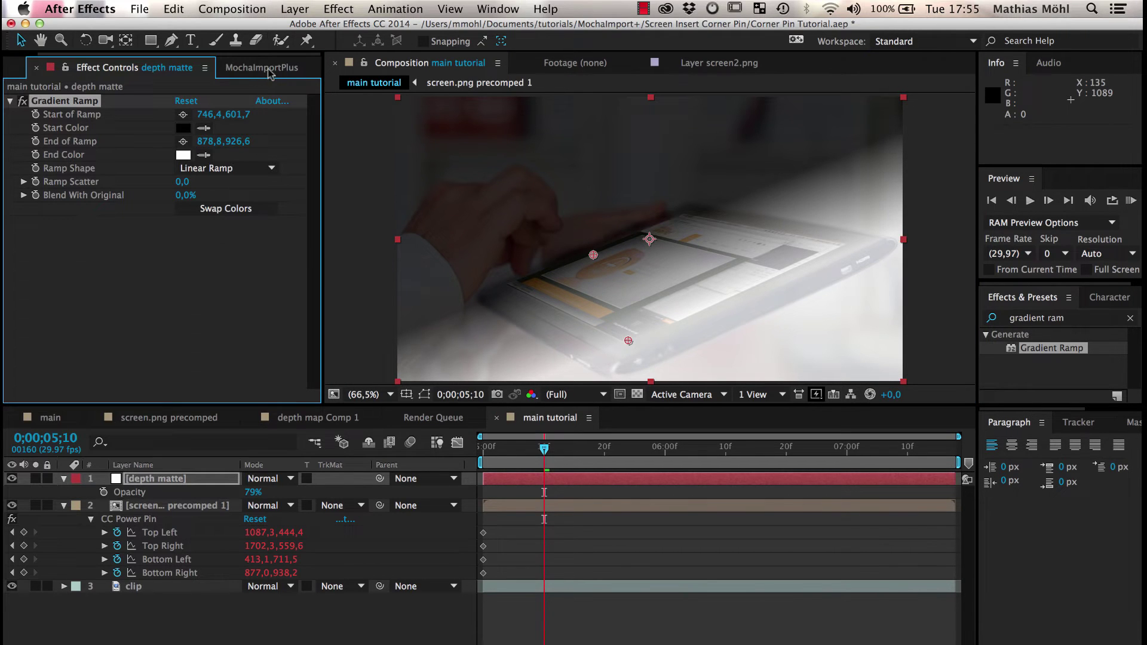
# Apply the tracking data to the depth matte's Start of Ramp and End of Ramp using Move properties with a generated expression.
pyautogui.click(268, 69)
pyautogui.click(170, 215)
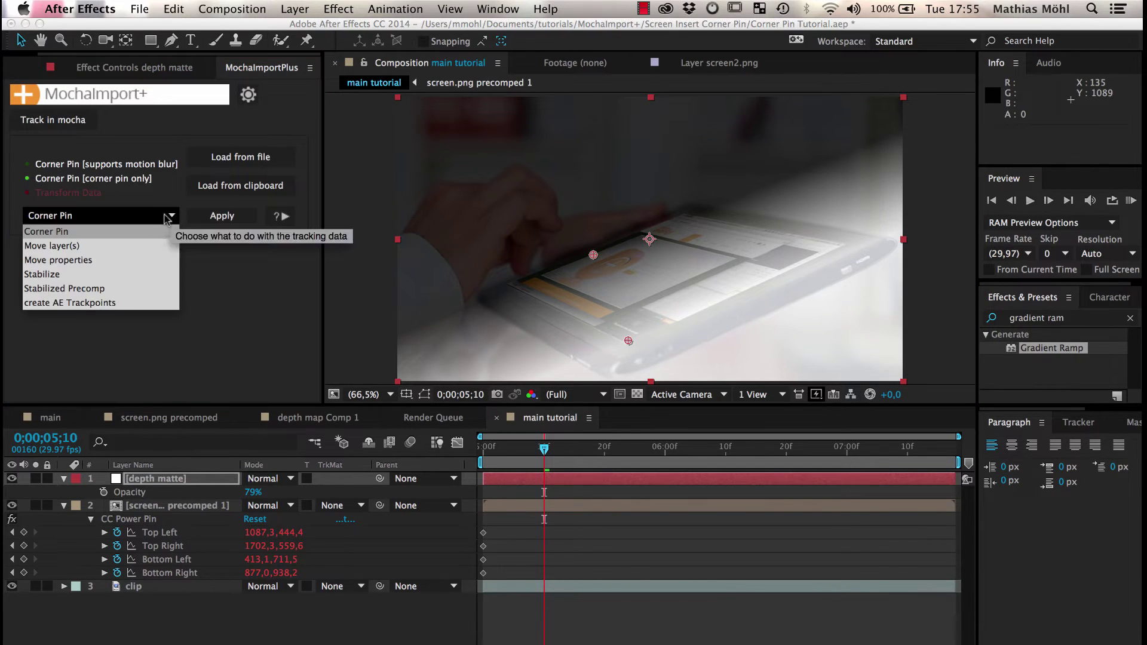
pyautogui.click(114, 267)
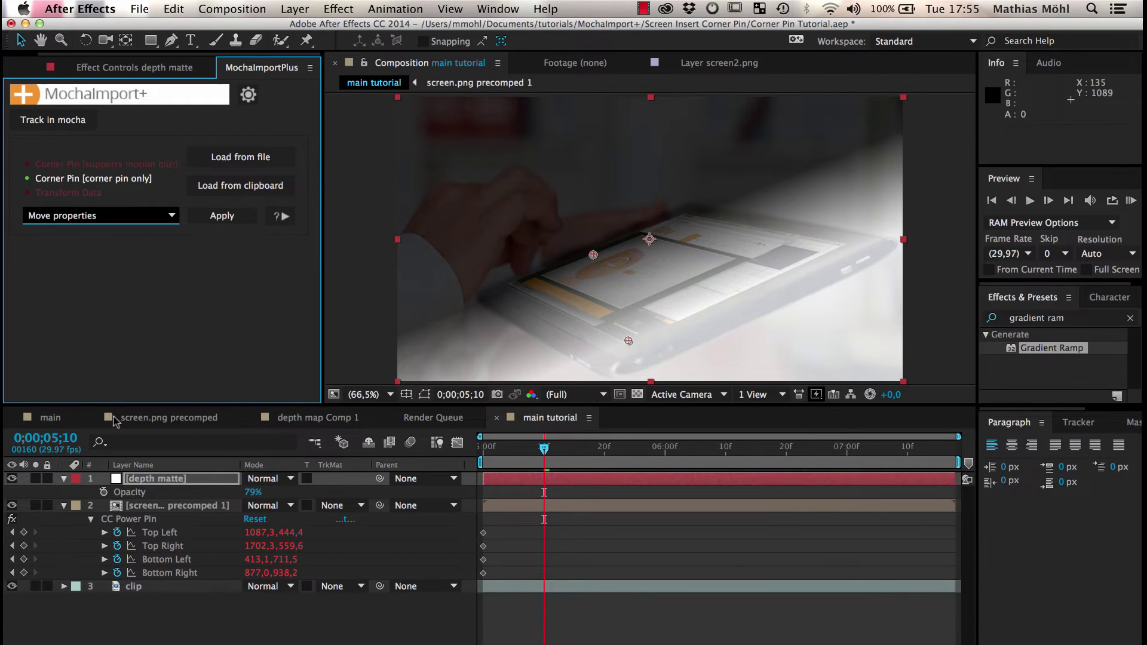
pyautogui.click(133, 478)
pyautogui.press('e')
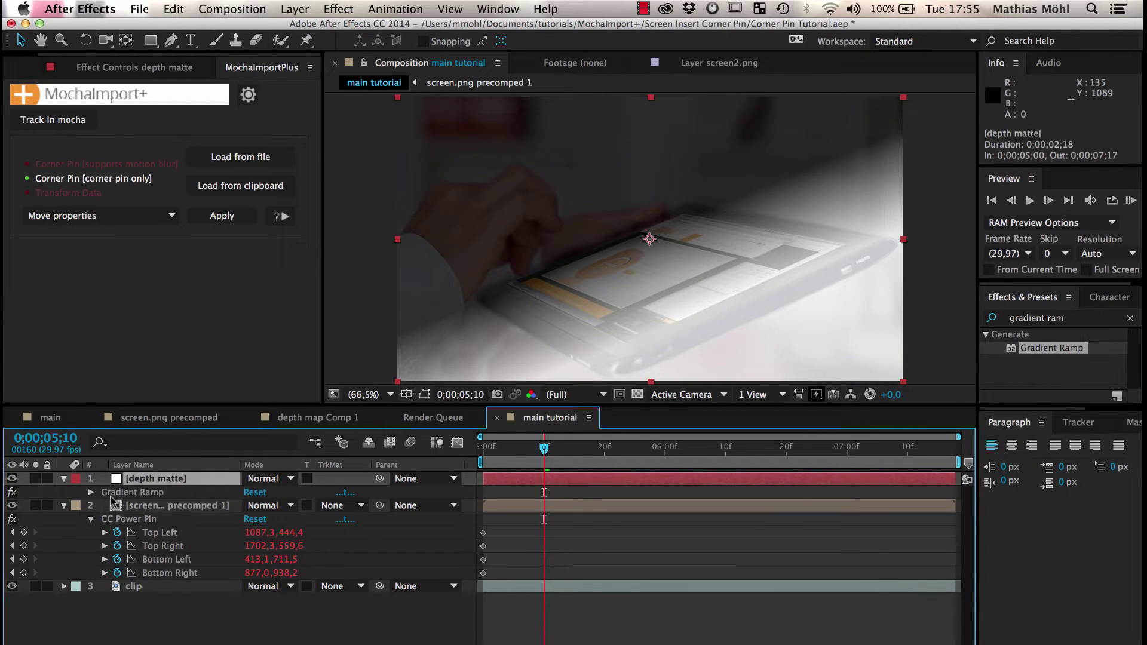
pyautogui.click(90, 492)
pyautogui.click(137, 506)
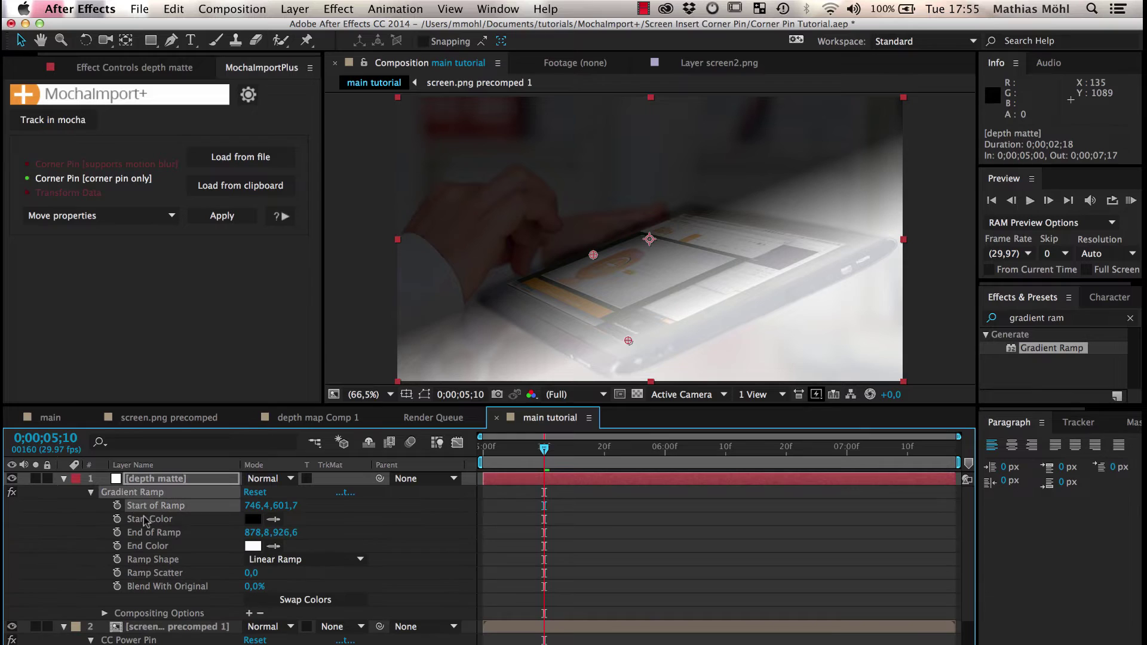
pyautogui.keyDown('shift'); pyautogui.click(153, 533); pyautogui.keyUp('shift')
pyautogui.click(220, 215)
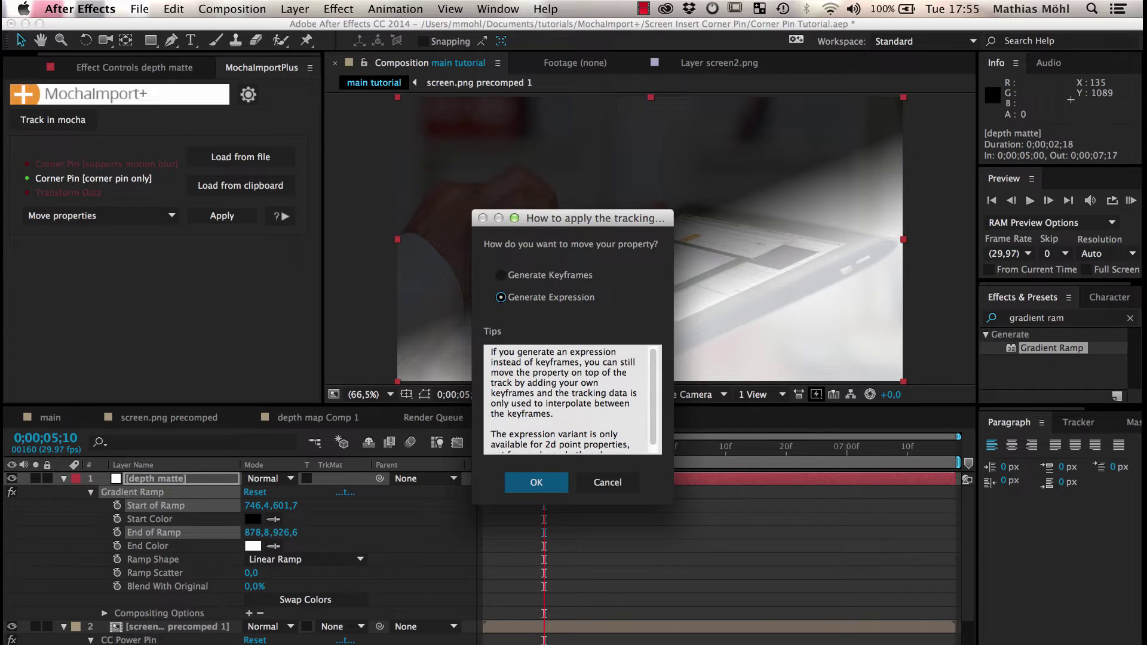
pyautogui.click(514, 481)
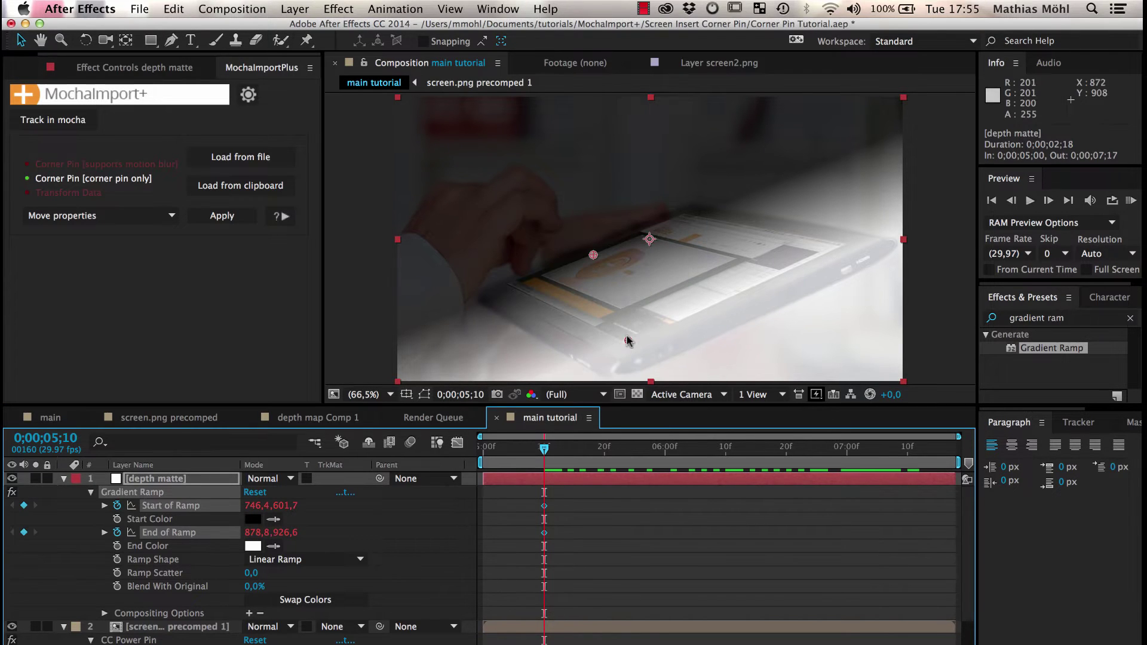
# Move the tracked End of Ramp point along the tablet's edge and back to about 891, 927.
pyautogui.moveTo(628, 339); pyautogui.dragTo(677, 324)
pyautogui.moveTo(544, 449)
pyautogui.mouseDown()
pyautogui.moveTo(833, 464)
pyautogui.moveTo(513, 460)
pyautogui.moveTo(544, 458)
pyautogui.mouseUp()
pyautogui.moveTo(677, 324); pyautogui.dragTo(627, 338)
# Pre-compose the depth matte layer as depth matte Comp 1, moving all attributes into the new composition.
pyautogui.click(158, 483)
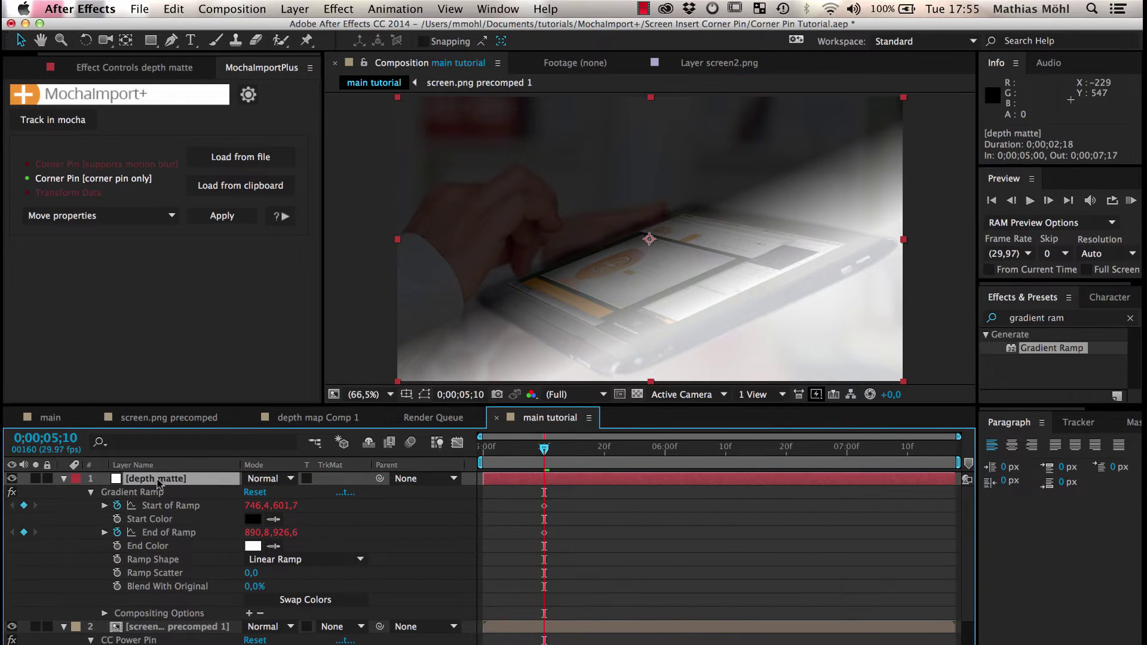
pyautogui.click(289, 9)
pyautogui.click(338, 550)
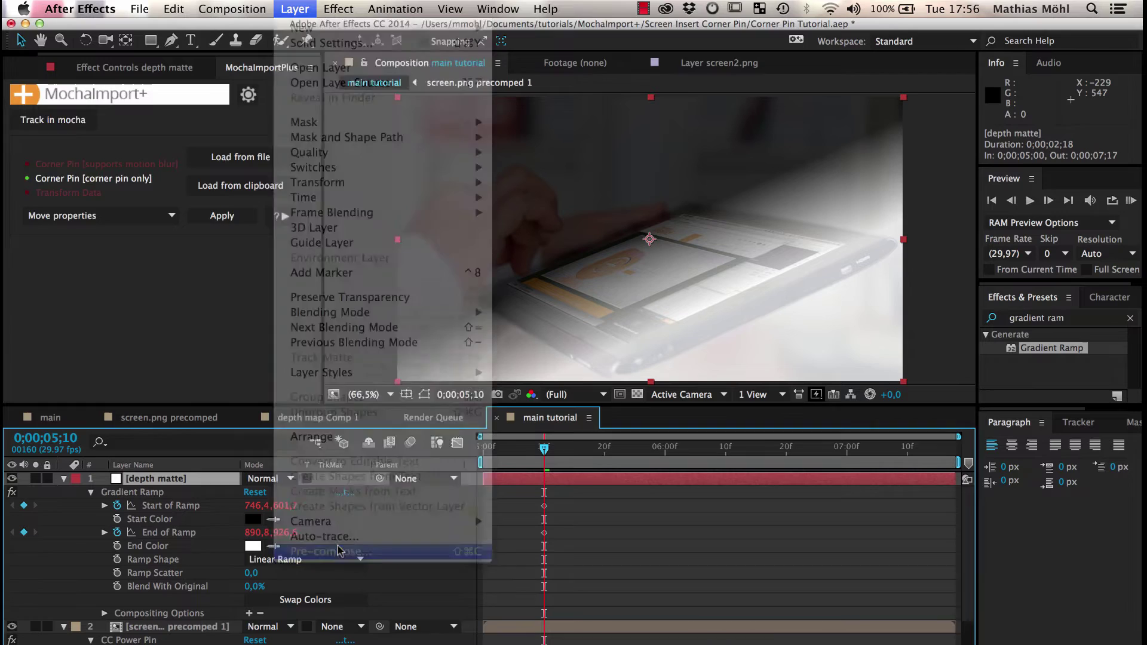
pyautogui.click(33, 212)
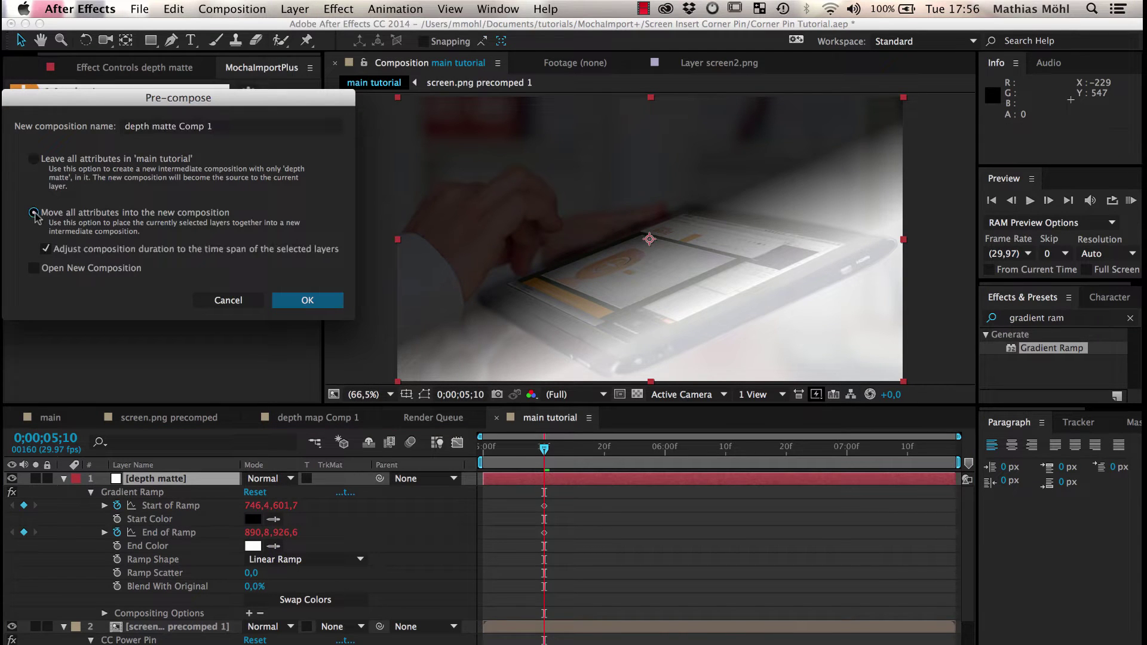
pyautogui.click(294, 301)
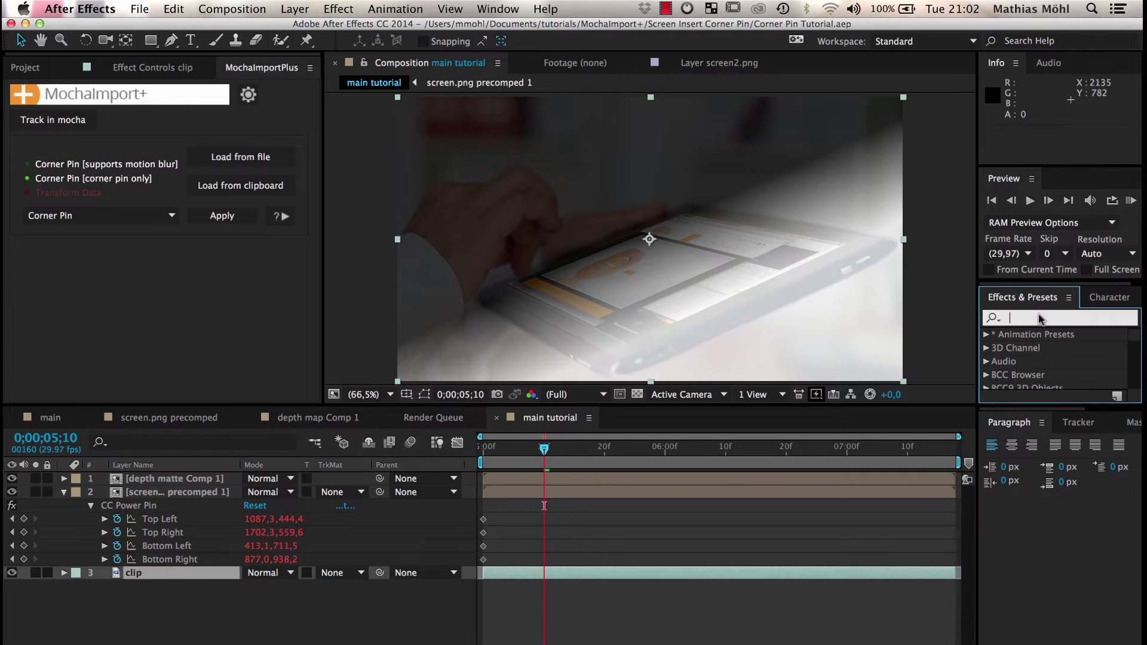
# Apply Camera Lens Blur to the precomposed screen.png layer and set its blur radius to 20.
pyautogui.click(1043, 317)
pyautogui.write('camera len')
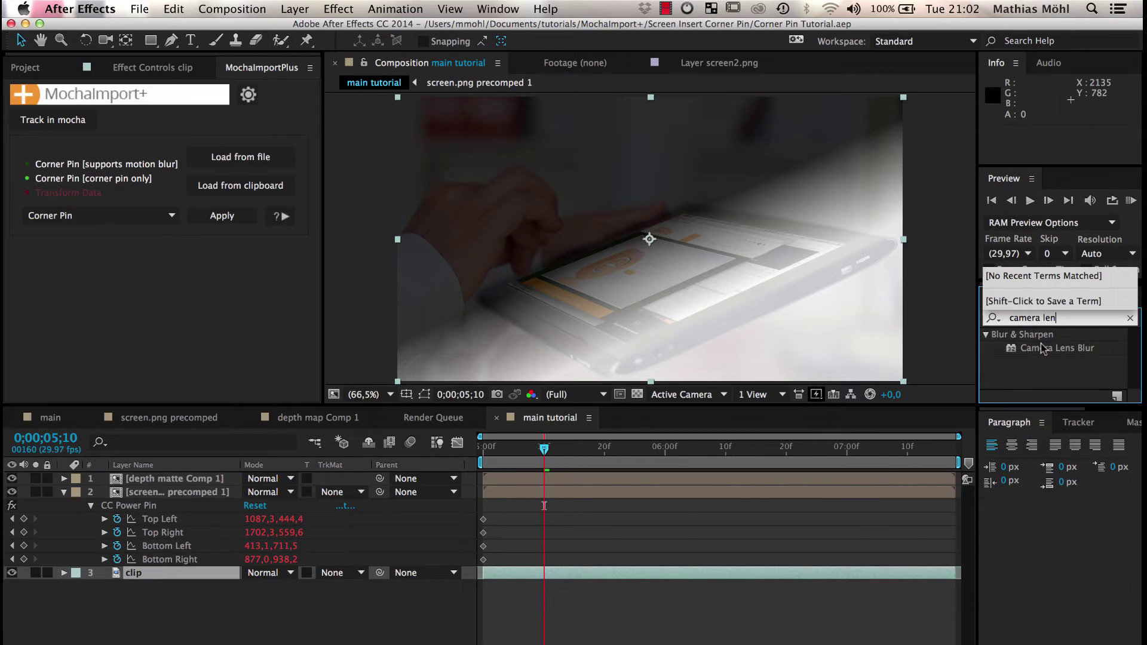
pyautogui.moveTo(1057, 347); pyautogui.dragTo(159, 491)
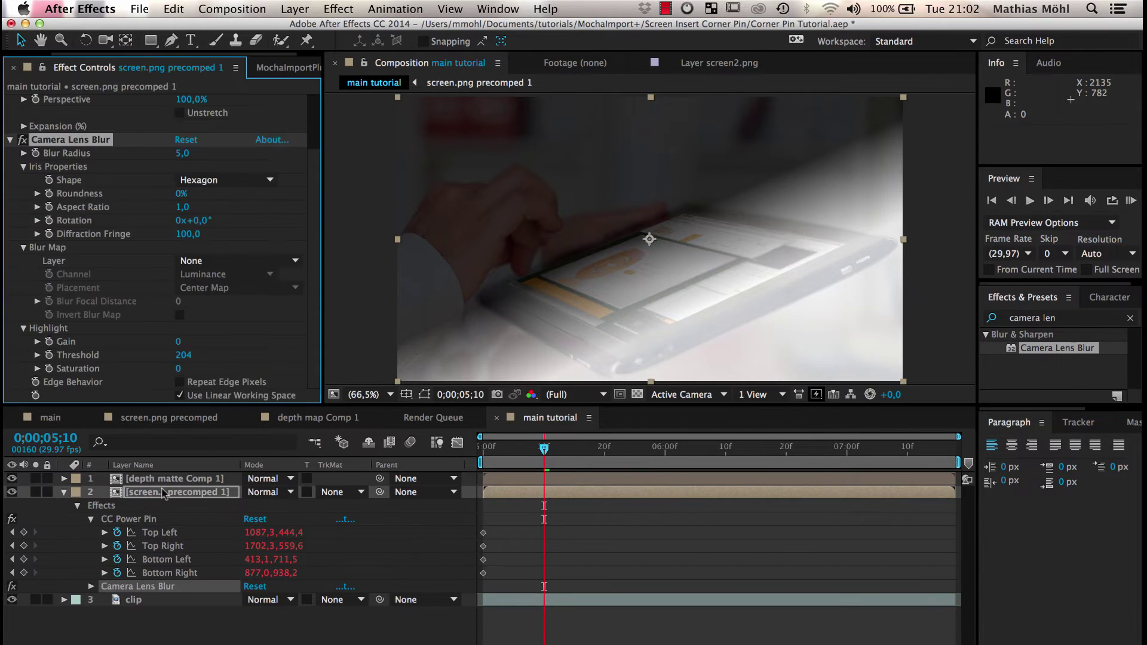
pyautogui.moveTo(182, 154); pyautogui.dragTo(202, 154)
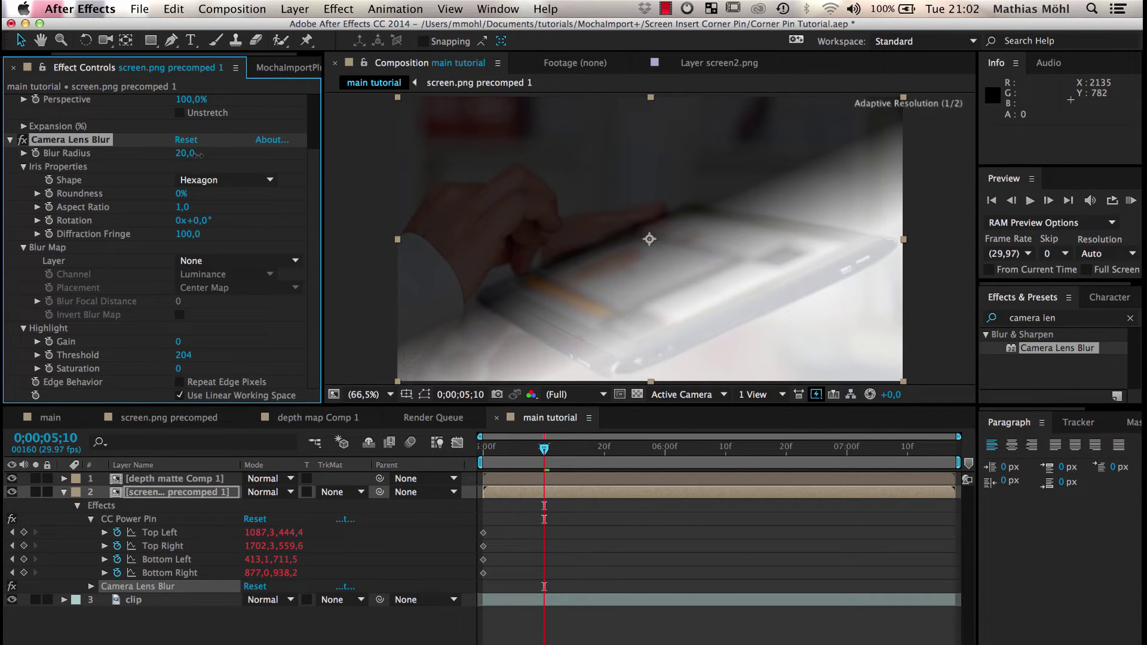
# Use depth matte Comp 1 as the inverted blur map of the Camera Lens Blur and hide the matte layer.
pyautogui.click(239, 261)
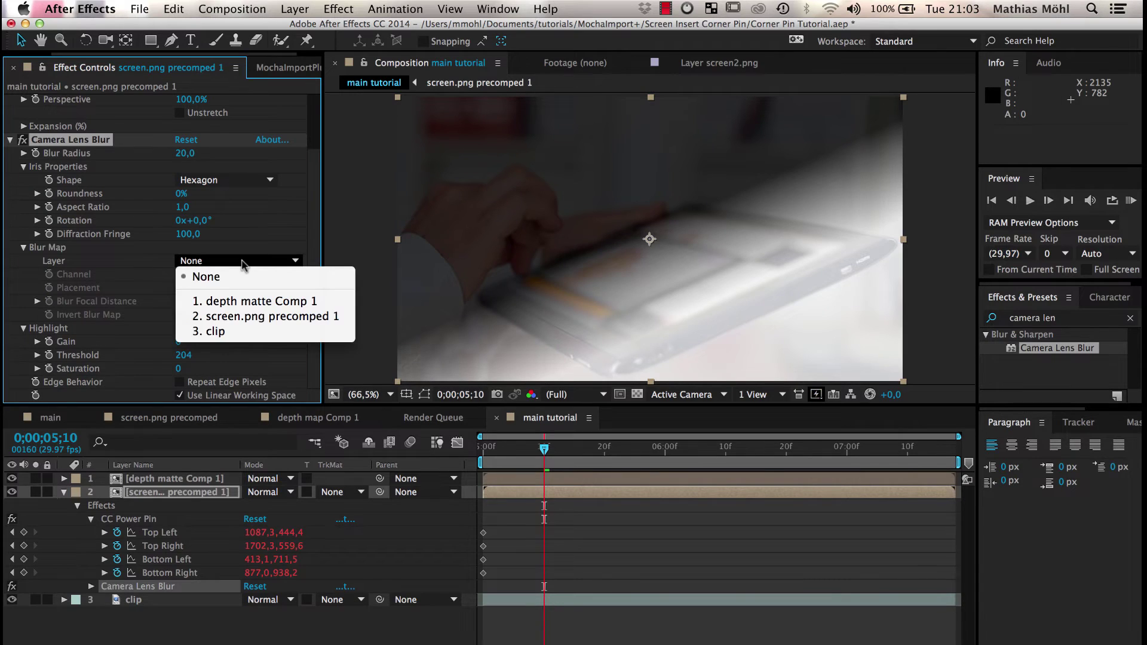
pyautogui.click(232, 301)
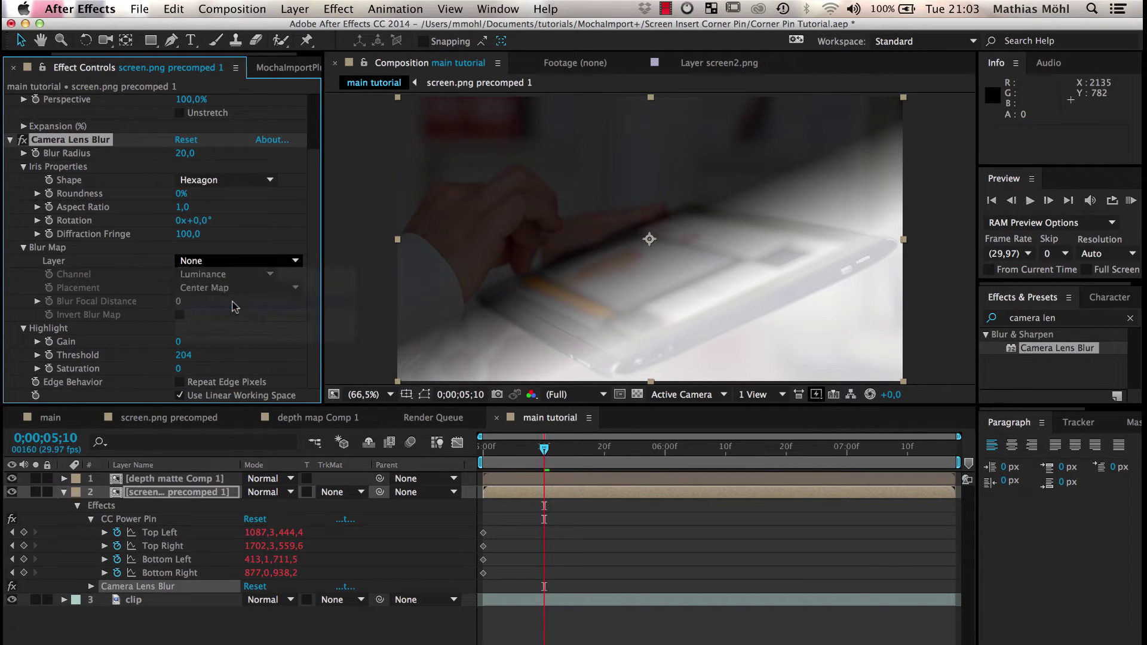
pyautogui.click(12, 479)
pyautogui.click(179, 314)
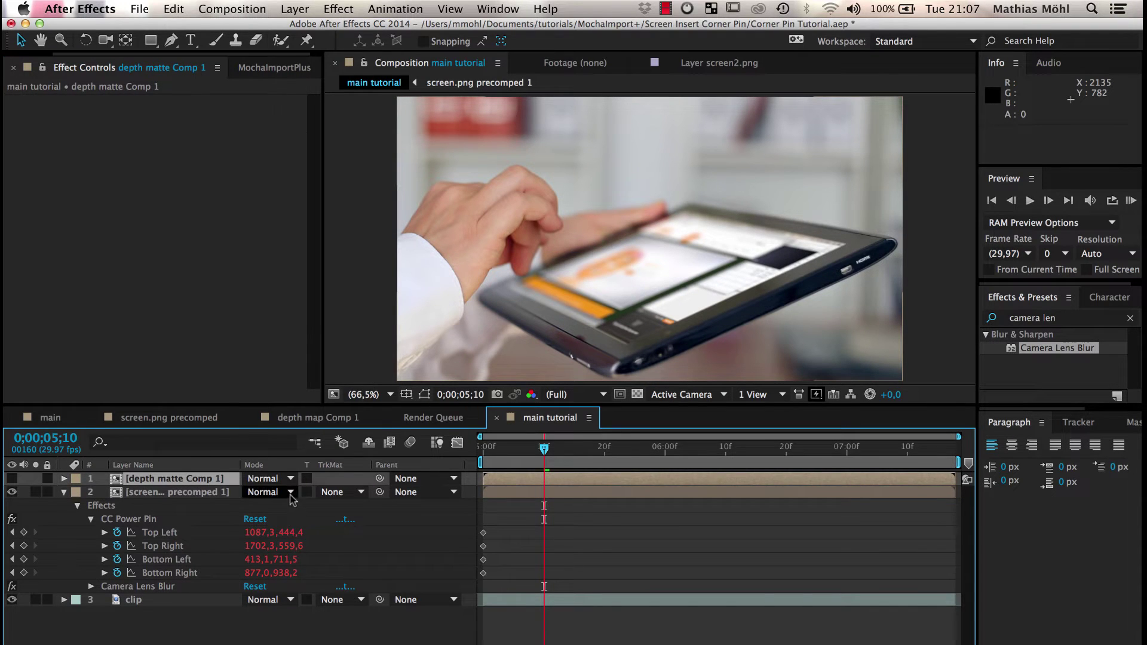
# Set the precomposed screen.png layer's blending mode to Screen and its opacity to 90%, and scrub ahead to check the composite.
pyautogui.click(289, 495)
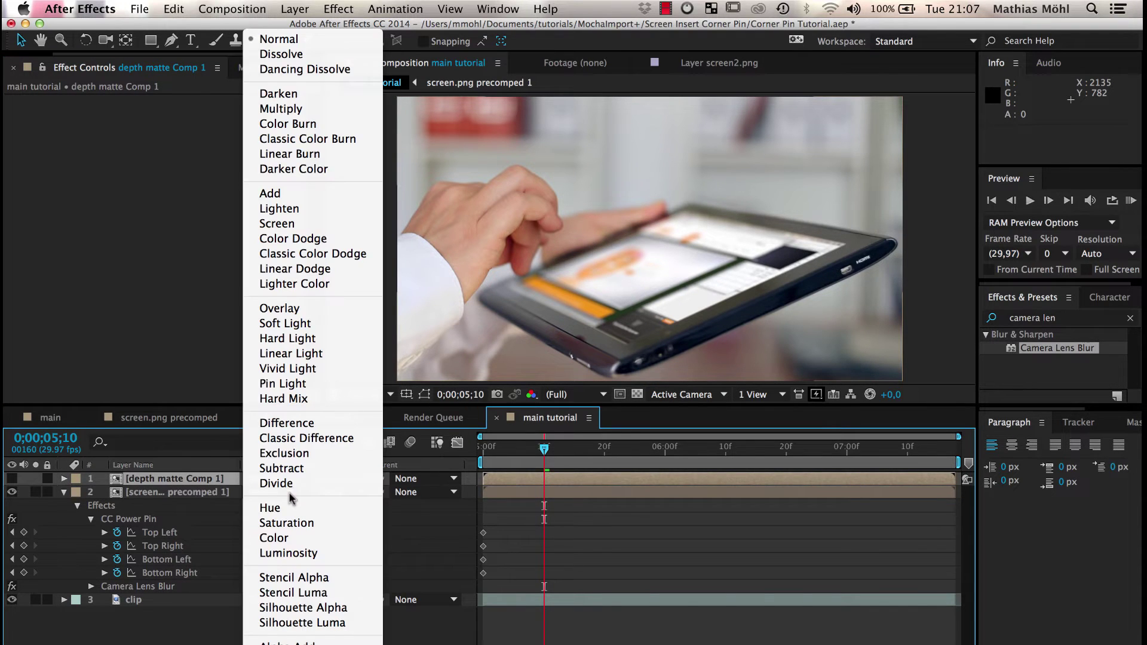
pyautogui.click(285, 227)
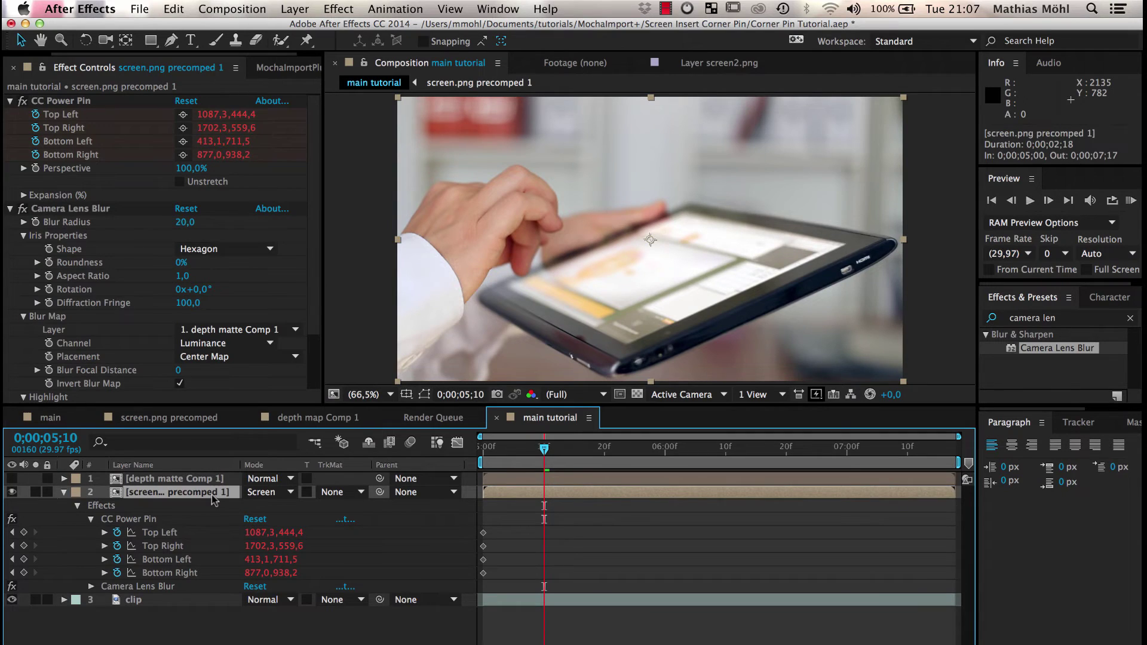
pyautogui.press('t')
pyautogui.moveTo(253, 506); pyautogui.dragTo(253, 520)
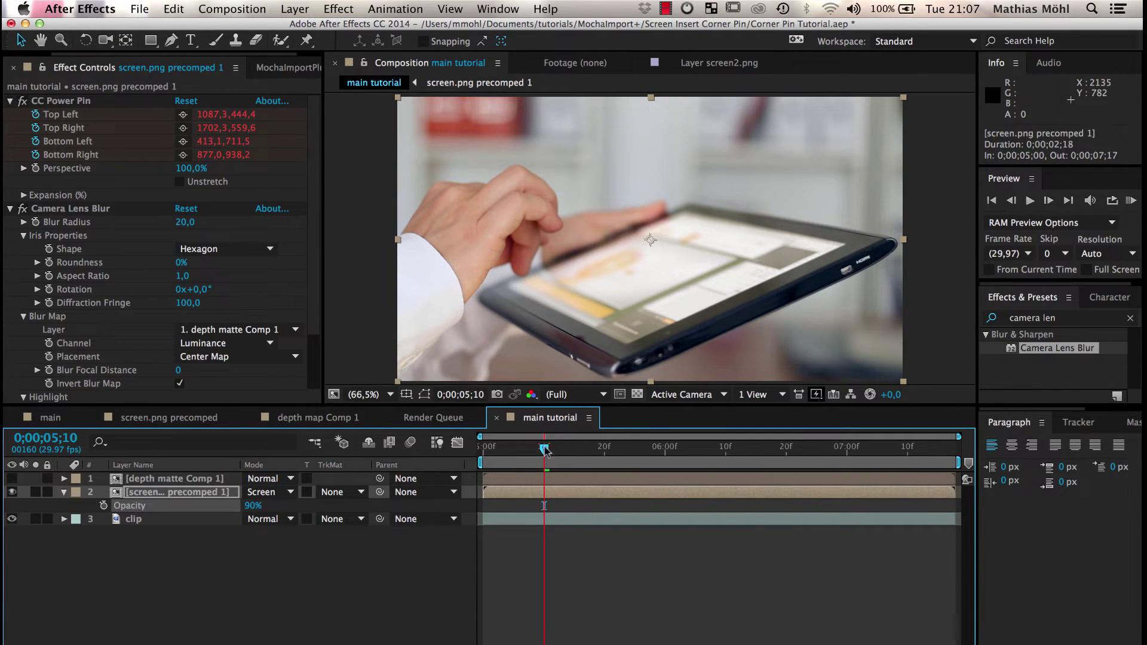
pyautogui.moveTo(544, 449); pyautogui.dragTo(702, 449)
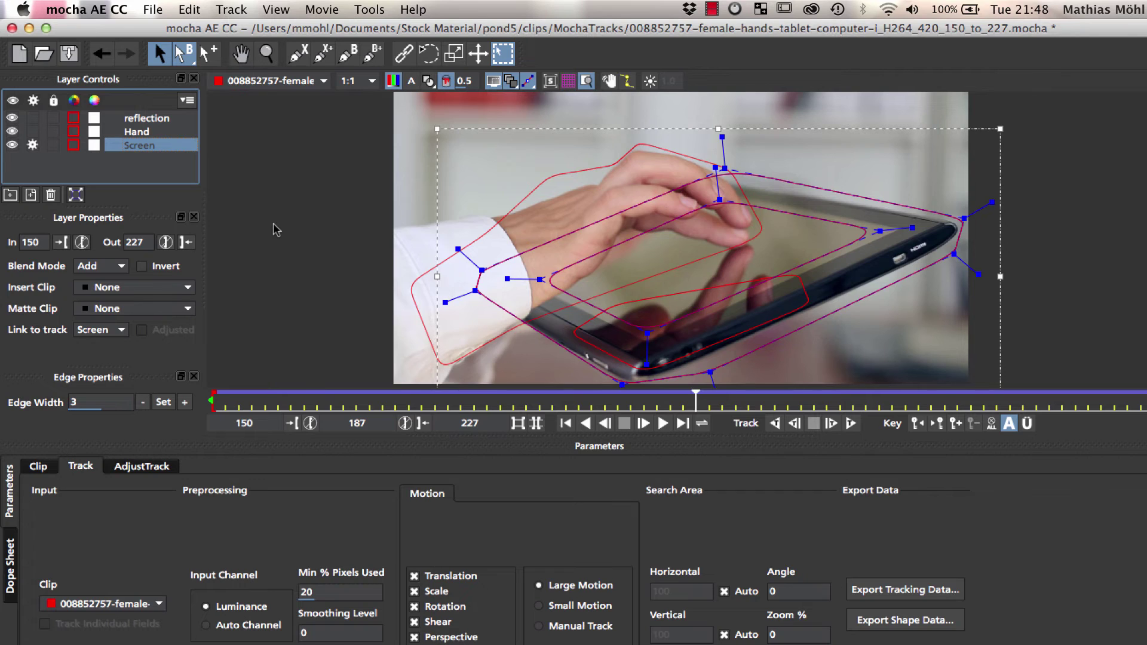
# In mocha, hide the Screen, Hand and reflection layers.
pyautogui.click(12, 145)
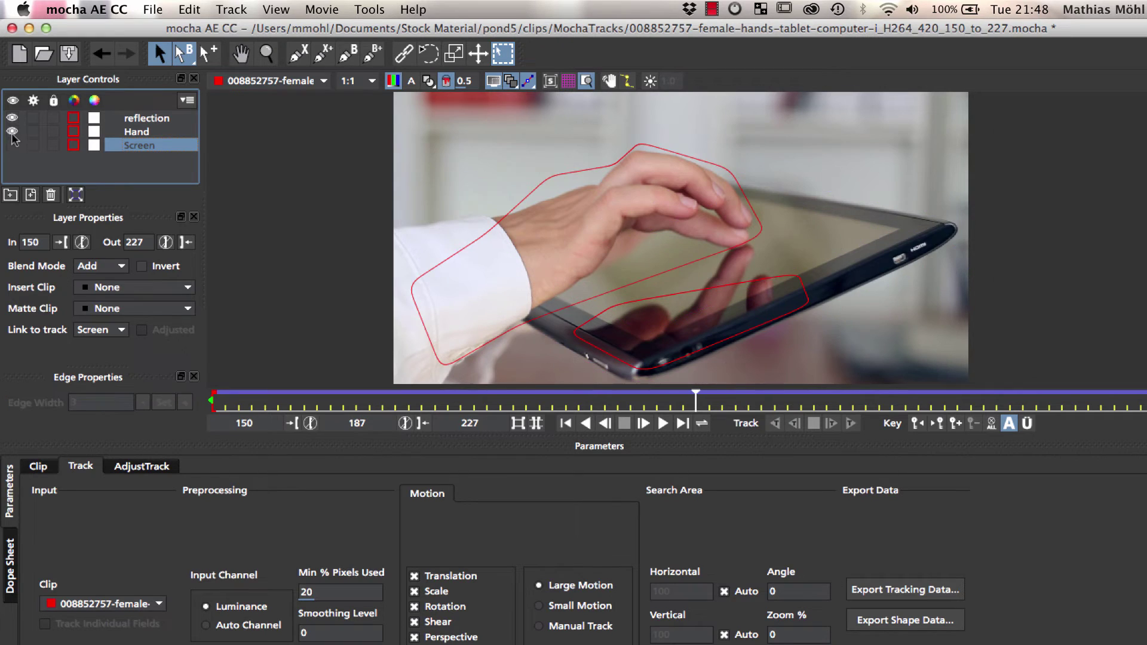
pyautogui.click(12, 132)
pyautogui.click(12, 119)
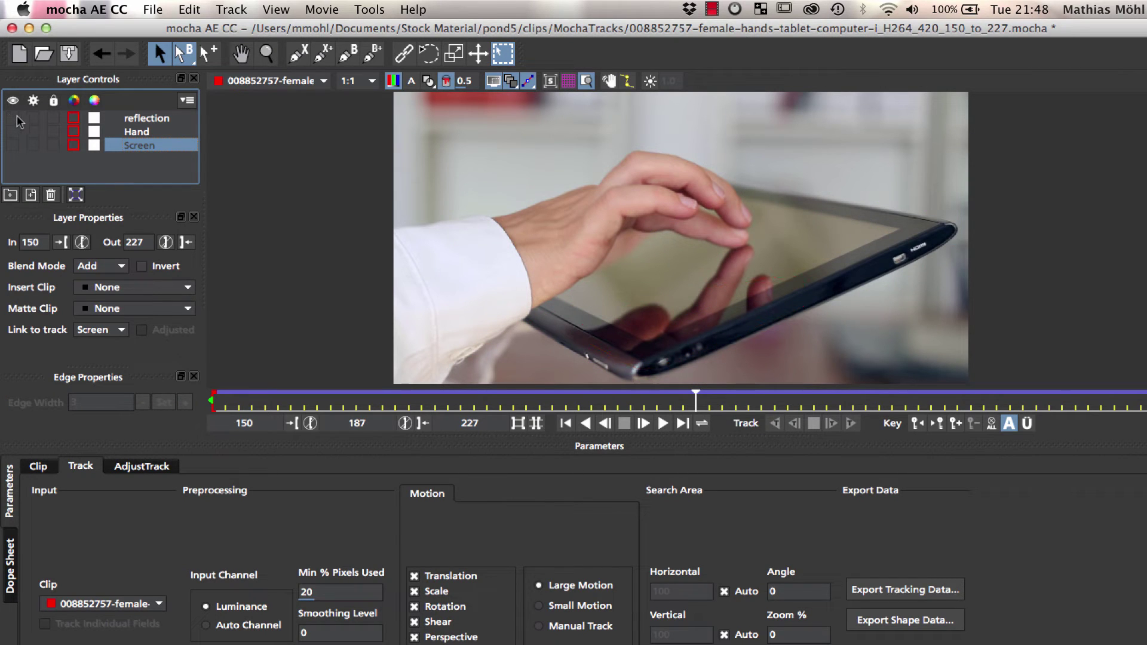
# Outline the wrist and back of the hand with an X-spline at frame 187 and name its layer Hand 2.
pyautogui.click(298, 54)
pyautogui.click(499, 333)
pyautogui.click(528, 313)
pyautogui.click(550, 298)
pyautogui.click(577, 280)
pyautogui.click(599, 267)
pyautogui.click(612, 245)
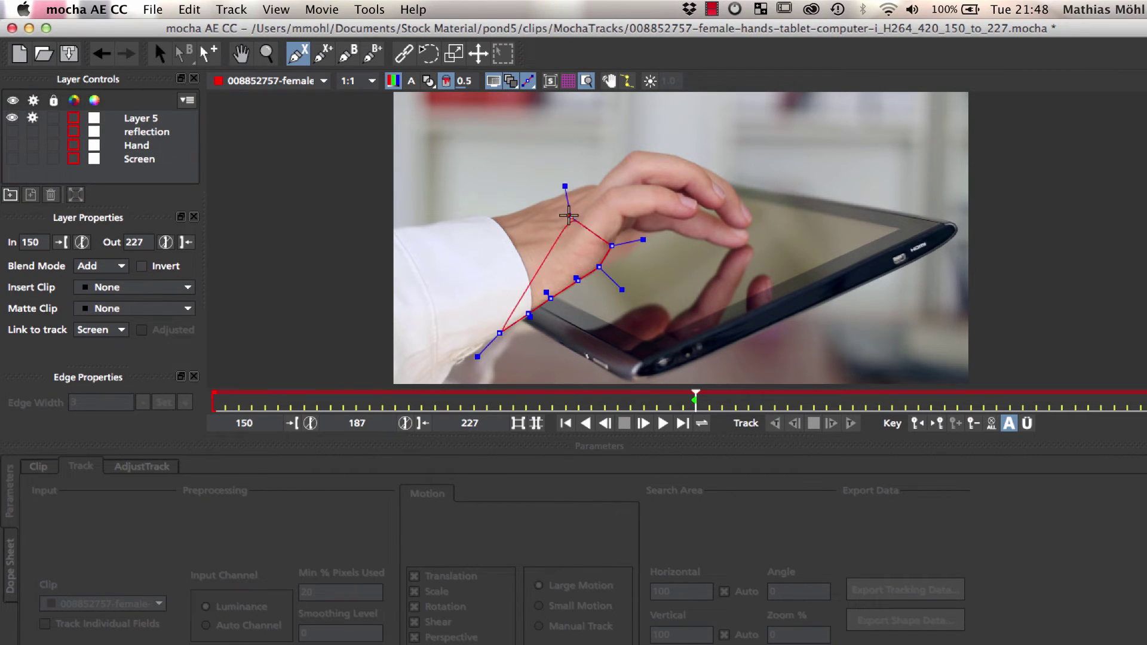
pyautogui.click(562, 195)
pyautogui.rightClick(415, 229)
pyautogui.doubleClick(141, 119)
pyautogui.write('Hand 2')
pyautogui.press('Return')
# Outline the lower finger over the tablet with an X-spline at frame 187 and name its layer Finger 1.
pyautogui.click(297, 53)
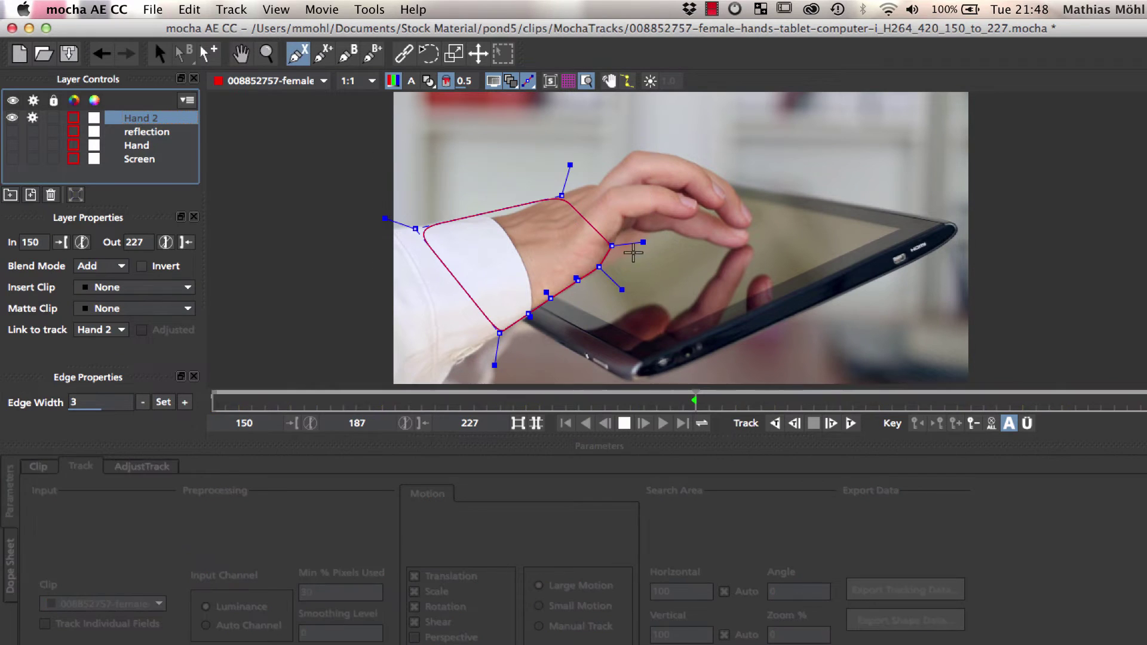
pyautogui.click(634, 229)
pyautogui.click(657, 232)
pyautogui.click(671, 230)
pyautogui.click(689, 239)
pyautogui.click(745, 249)
pyautogui.click(750, 238)
pyautogui.click(745, 229)
pyautogui.click(723, 220)
pyautogui.click(685, 204)
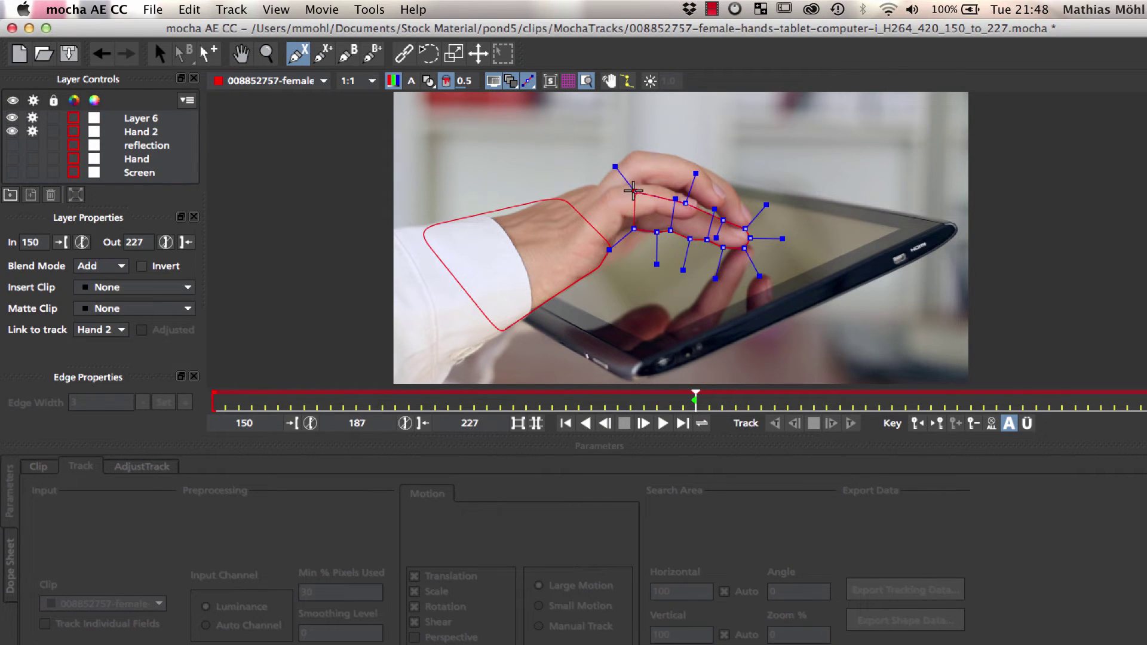
pyautogui.rightClick(635, 192)
pyautogui.doubleClick(140, 118)
pyautogui.write('Finger 1')
pyautogui.press('Return')
# Outline the front index finger above Finger 1 with an X-spline at frame 187 and name its layer Finger 2.
pyautogui.click(298, 54)
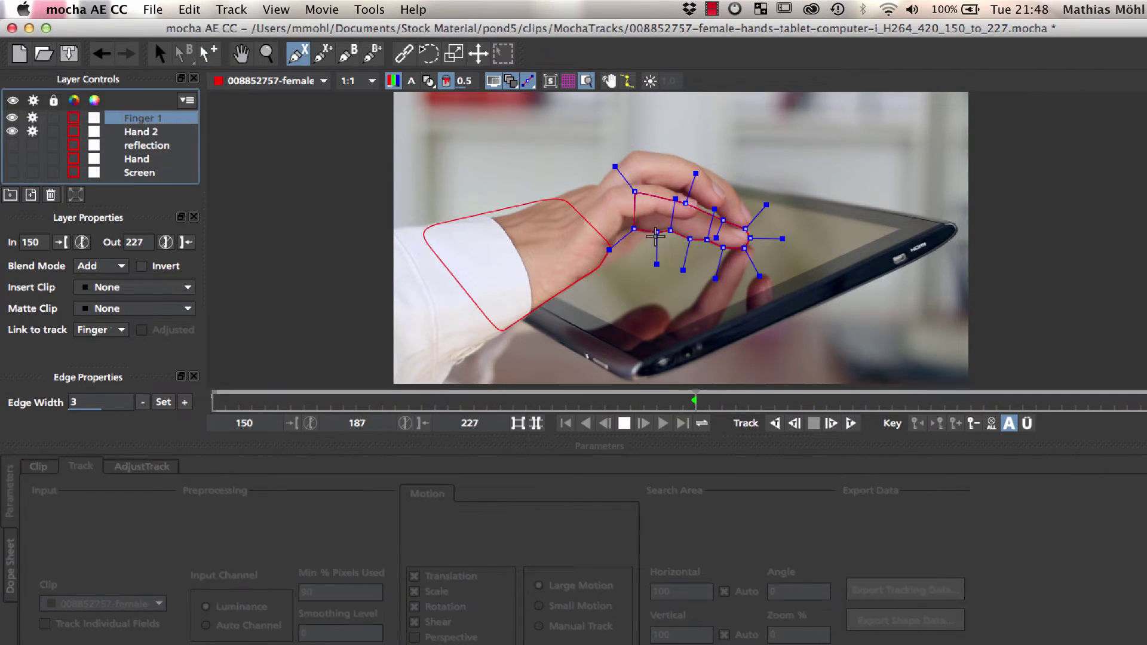
pyautogui.click(657, 212)
pyautogui.click(677, 219)
pyautogui.click(692, 218)
pyautogui.click(700, 206)
pyautogui.click(693, 198)
pyautogui.click(609, 189)
pyautogui.click(626, 218)
pyautogui.rightClick(641, 219)
pyautogui.doubleClick(143, 119)
pyautogui.write('Finger 2')
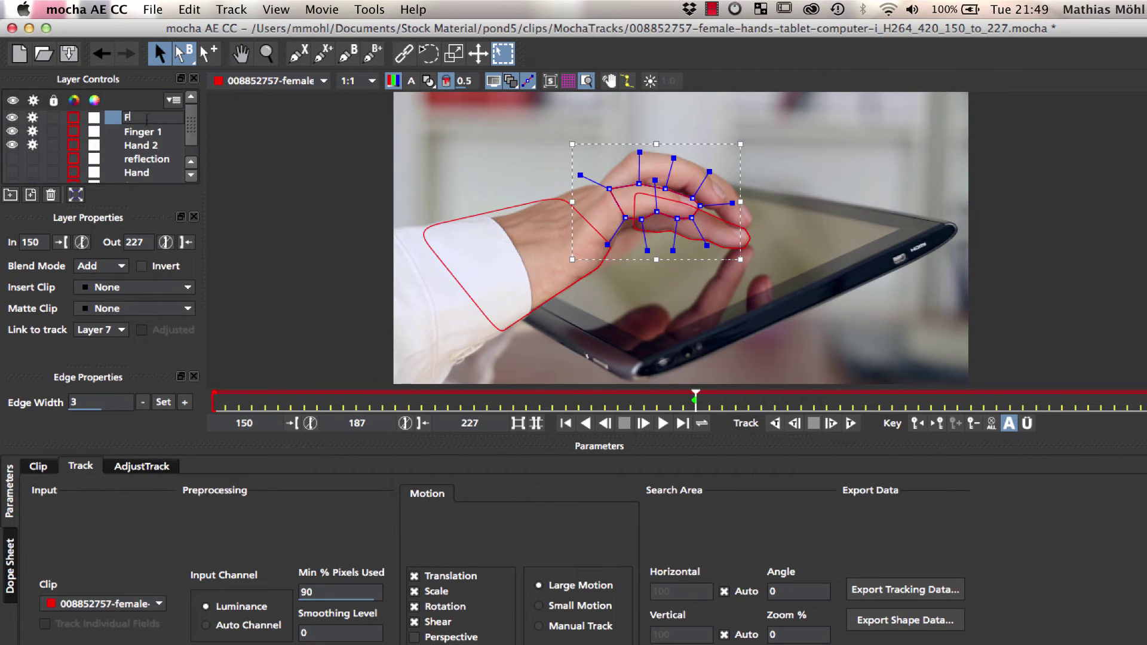
pyautogui.press('Return')
# Outline the upper finger behind Finger 2 with an X-spline at frame 187 and name its layer Finger 3.
pyautogui.click(297, 53)
pyautogui.click(664, 188)
pyautogui.click(679, 189)
pyautogui.click(692, 200)
pyautogui.click(707, 209)
pyautogui.click(725, 195)
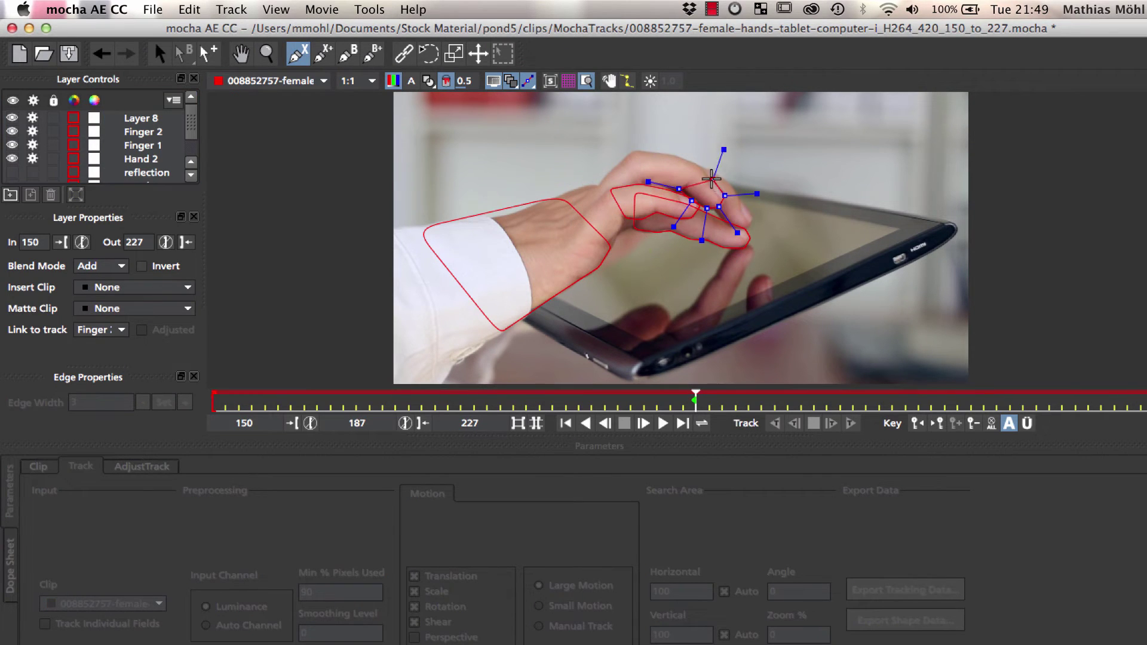
pyautogui.click(711, 179)
pyautogui.click(693, 165)
pyautogui.click(668, 154)
pyautogui.rightClick(657, 188)
pyautogui.click(297, 53)
pyautogui.doubleClick(142, 119)
pyautogui.write('Finger 3')
pyautogui.press('Return')
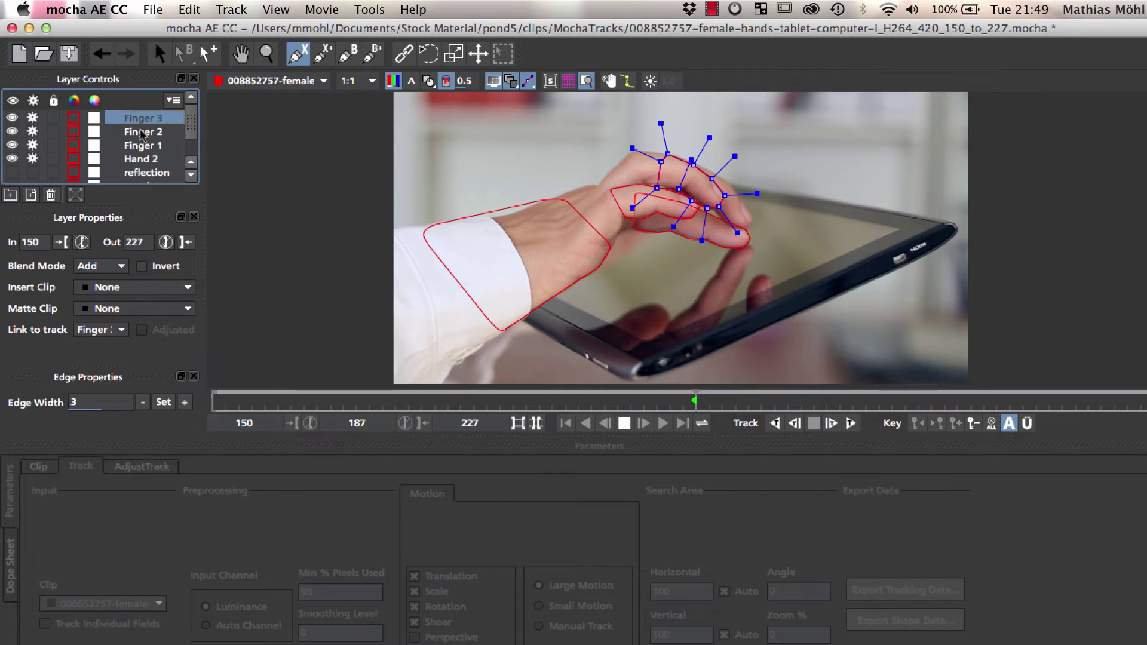
# Outline the rearmost finger reaching down to the tablet with an X-spline at frame 187 and name its layer Finger 4.
pyautogui.click(680, 157)
pyautogui.click(716, 171)
pyautogui.click(733, 185)
pyautogui.click(745, 201)
pyautogui.click(748, 230)
pyautogui.click(733, 232)
pyautogui.click(721, 219)
pyautogui.click(707, 198)
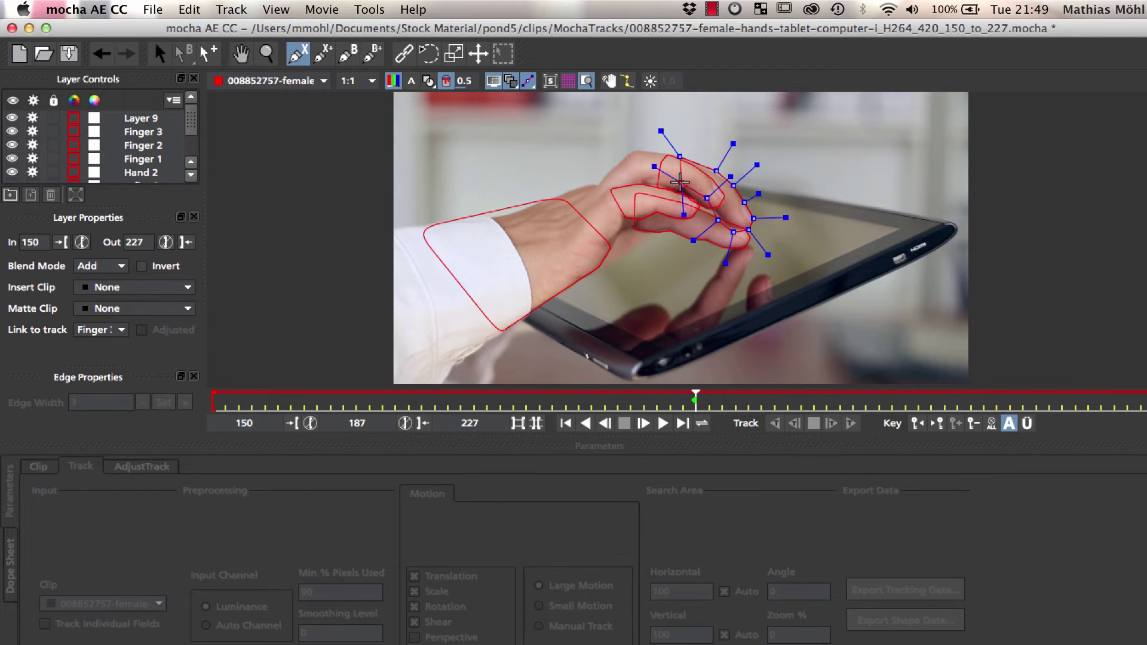
pyautogui.rightClick(682, 183)
pyautogui.doubleClick(141, 118)
pyautogui.write('Finger 4')
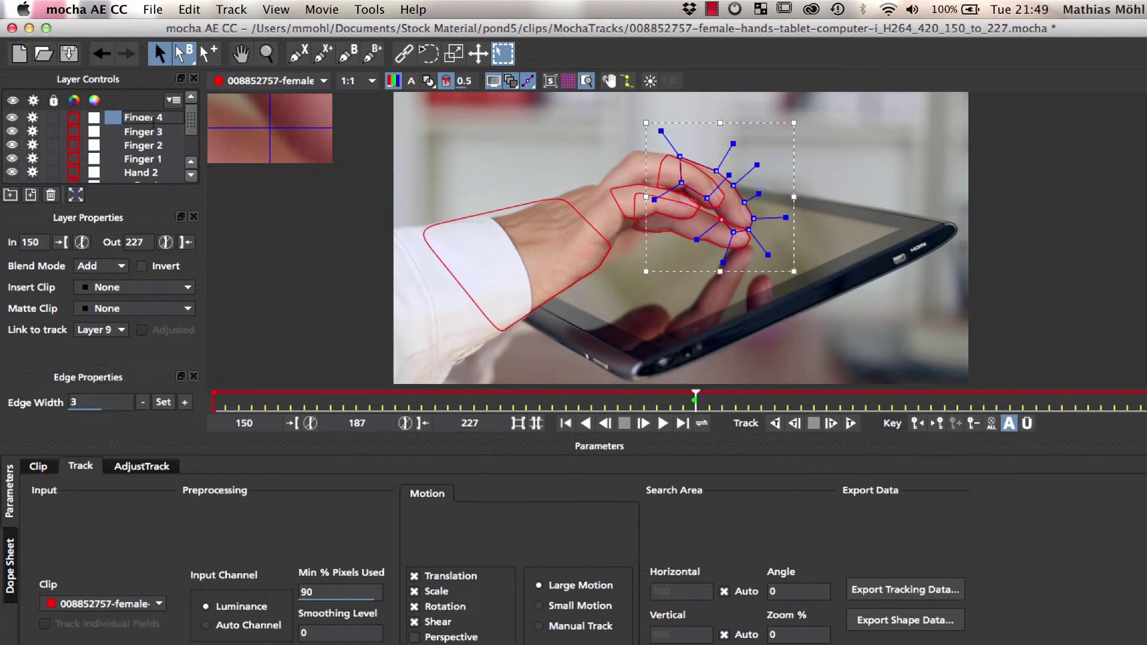
pyautogui.press('Return')
# Reorder the finger layers as Finger 2, Finger 3, Finger 4 and Finger 1 from the top, and select Hand 2.
pyautogui.click(141, 146)
pyautogui.moveTo(141, 145)
pyautogui.mouseDown()
pyautogui.moveTo(143, 114)
pyautogui.moveTo(149, 152)
pyautogui.mouseUp()
pyautogui.click(145, 146)
pyautogui.click(151, 159)
pyautogui.click(150, 172)
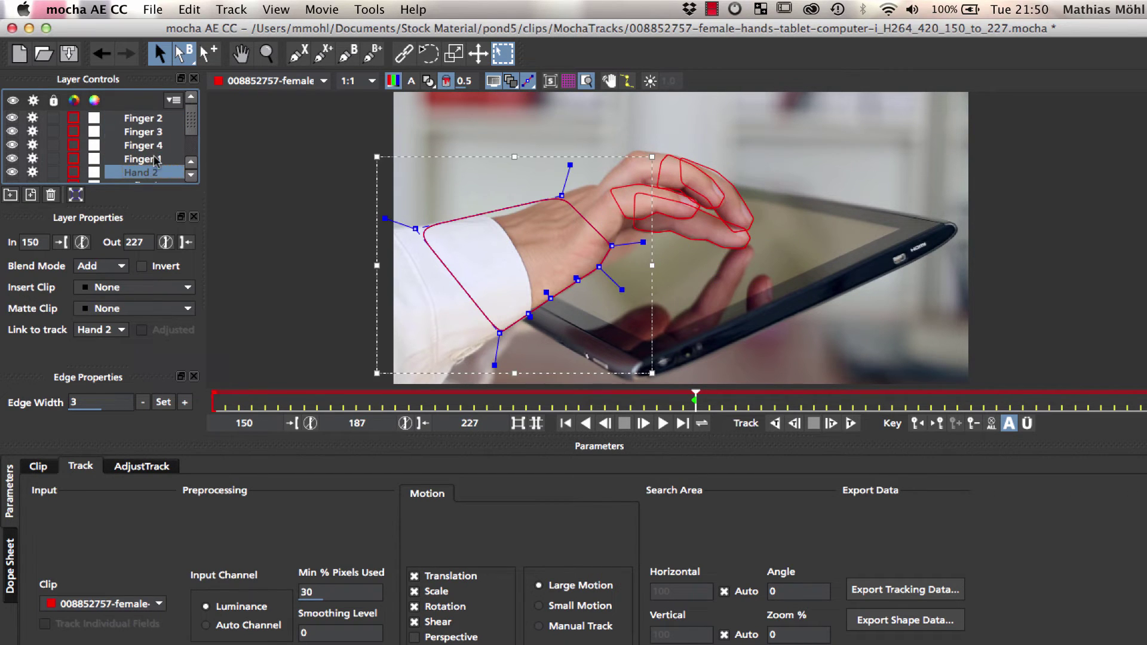
# Outline the area between wrist and knuckles with an X-spline, name its layer Hand 3, and place it between Finger 1 and Hand 2.
pyautogui.click(298, 54)
pyautogui.click(605, 253)
pyautogui.click(619, 236)
pyautogui.click(637, 228)
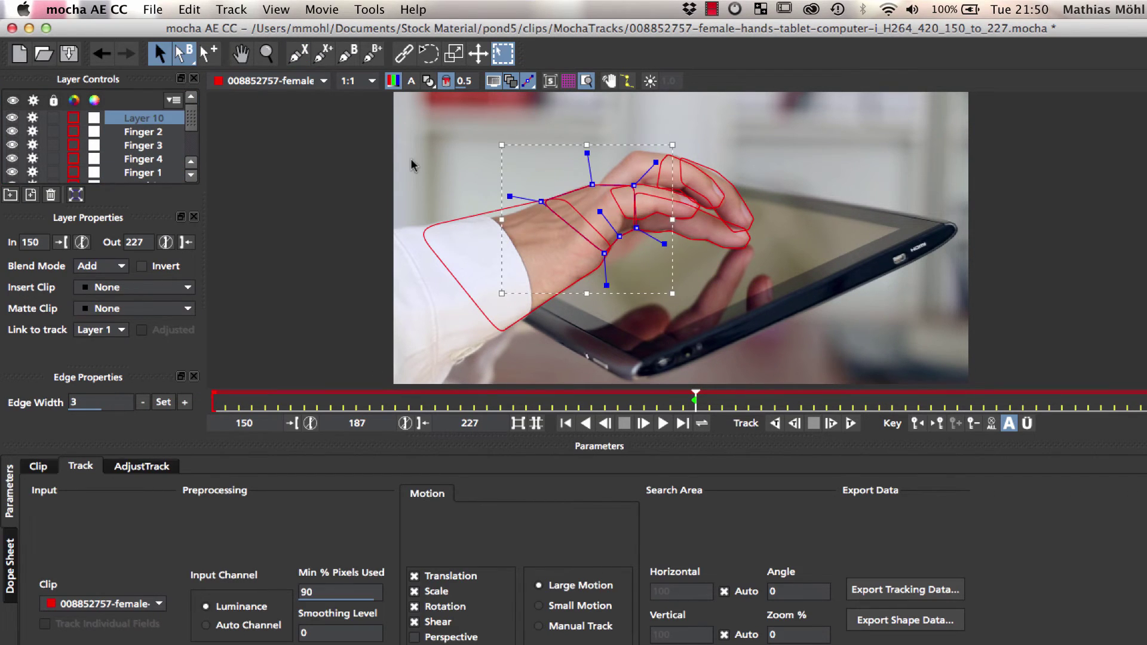
pyautogui.press('Return')
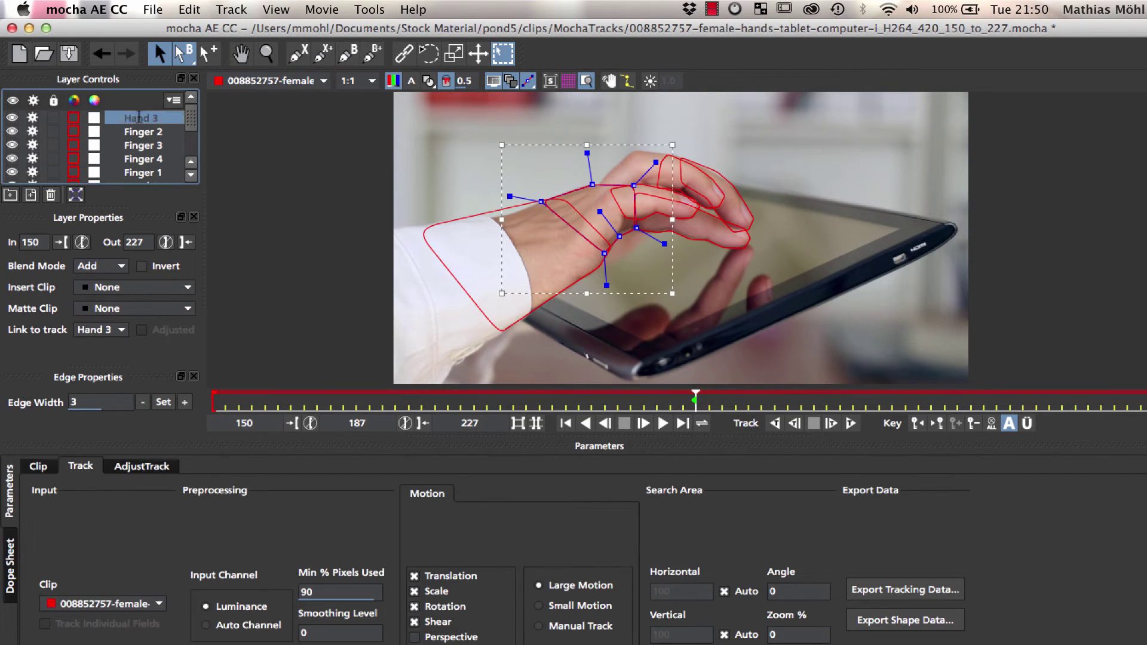
pyautogui.moveTo(141, 118); pyautogui.dragTo(141, 145)
# Track the hand and finger shapes from frame 187 and correct the Finger 4 spline at drifting frames such as 175 and 170.
pyautogui.click(851, 423)
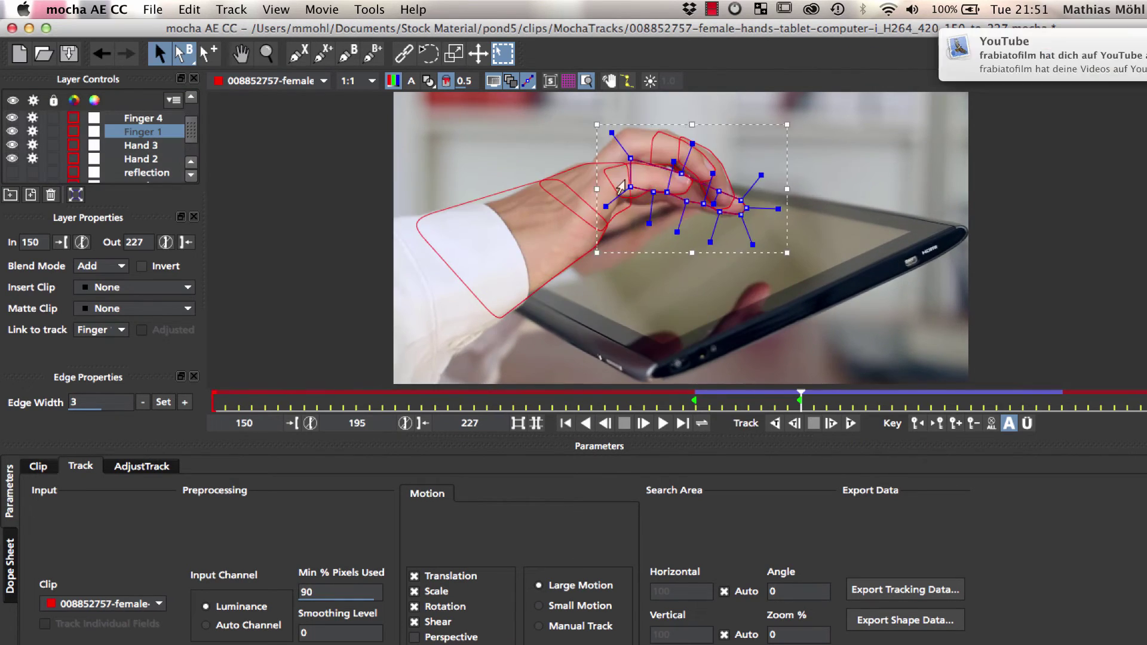
pyautogui.moveTo(736, 194); pyautogui.dragTo(737, 195)
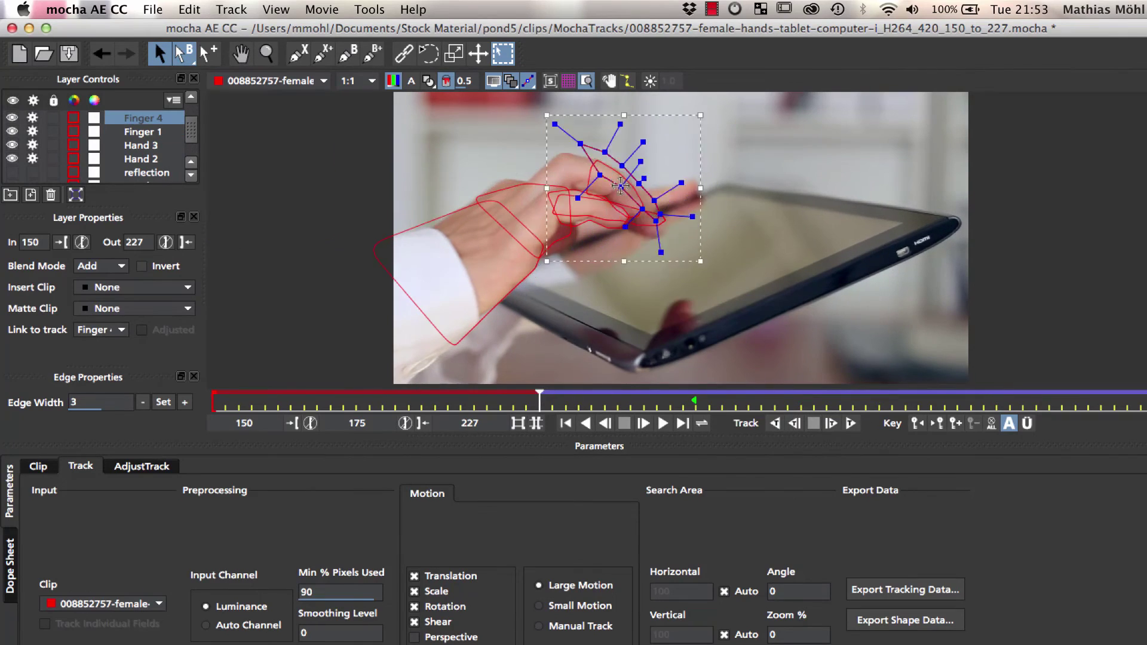
pyautogui.click(598, 174)
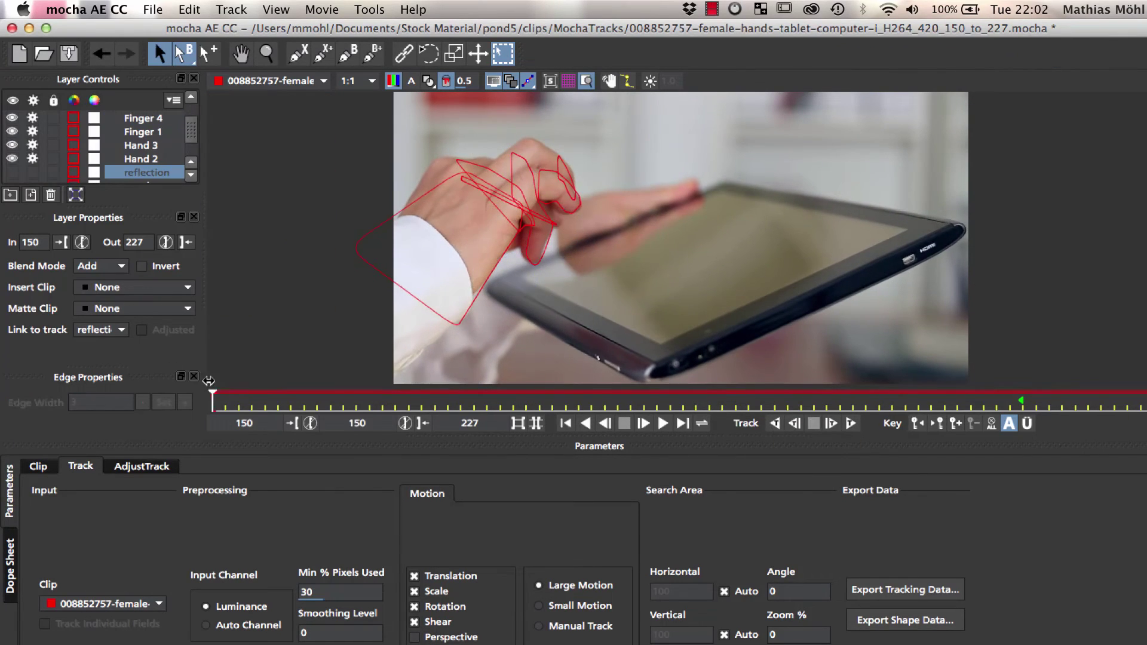
pyautogui.moveTo(208, 381); pyautogui.dragTo(908, 441)
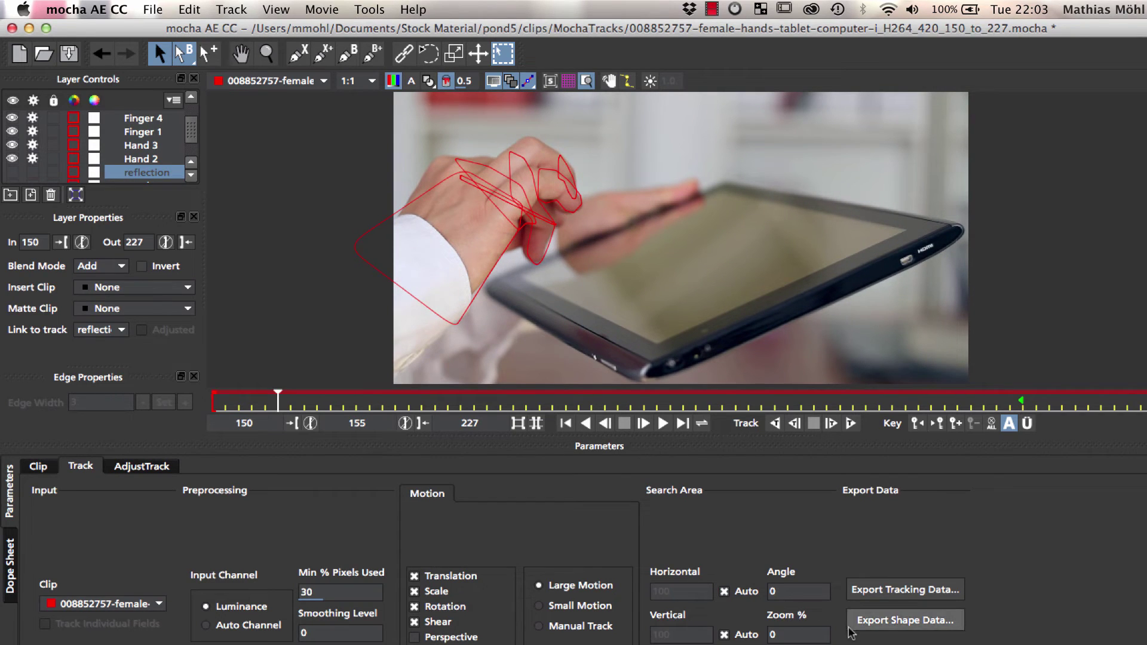
# Copy the shape data of all visible layers to the clipboard in the mocha shape data for AE format.
pyautogui.click(882, 629)
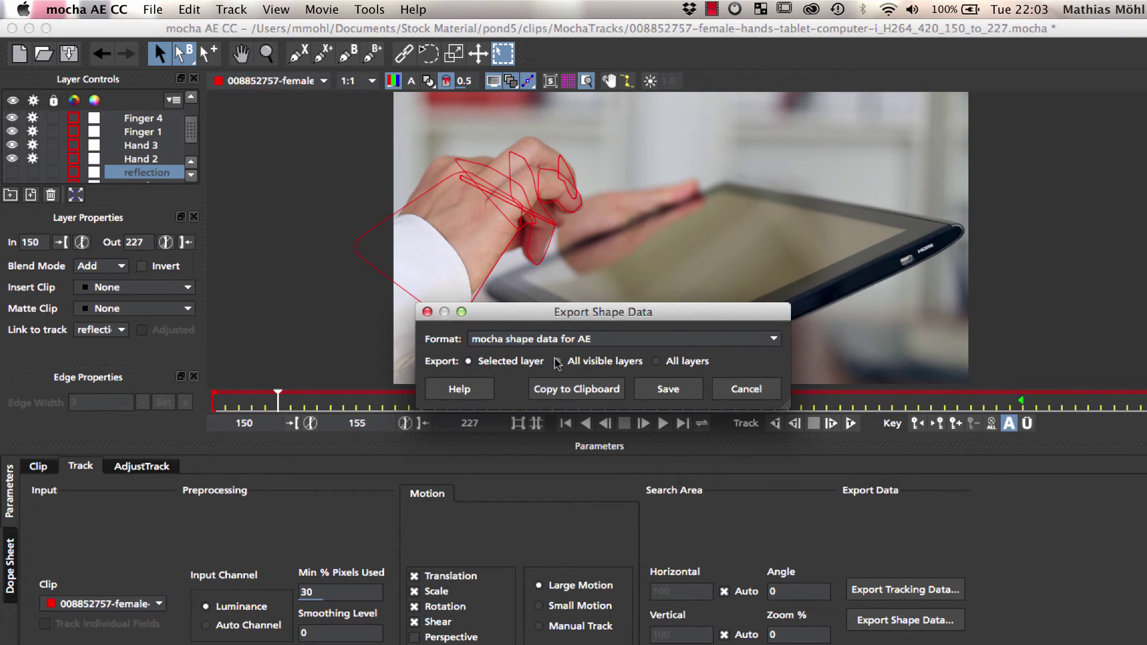
pyautogui.click(569, 395)
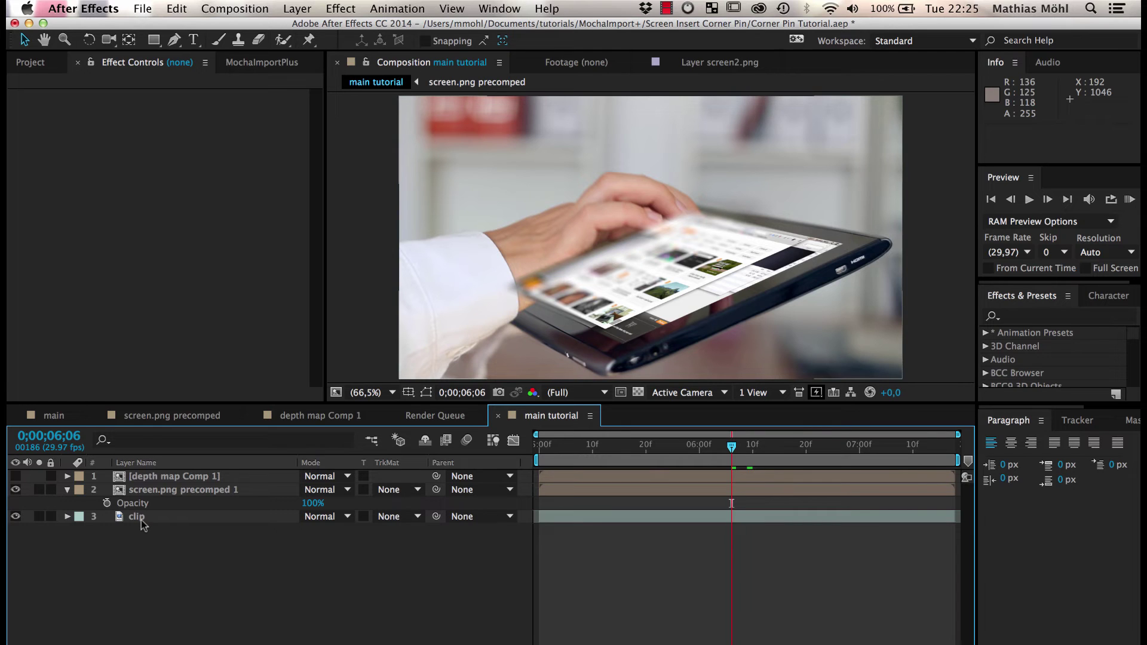
# In After Effects, duplicate the clip layer in main tutorial, rename the copy hand, and move it to the top of the layer stack.
pyautogui.click(140, 517)
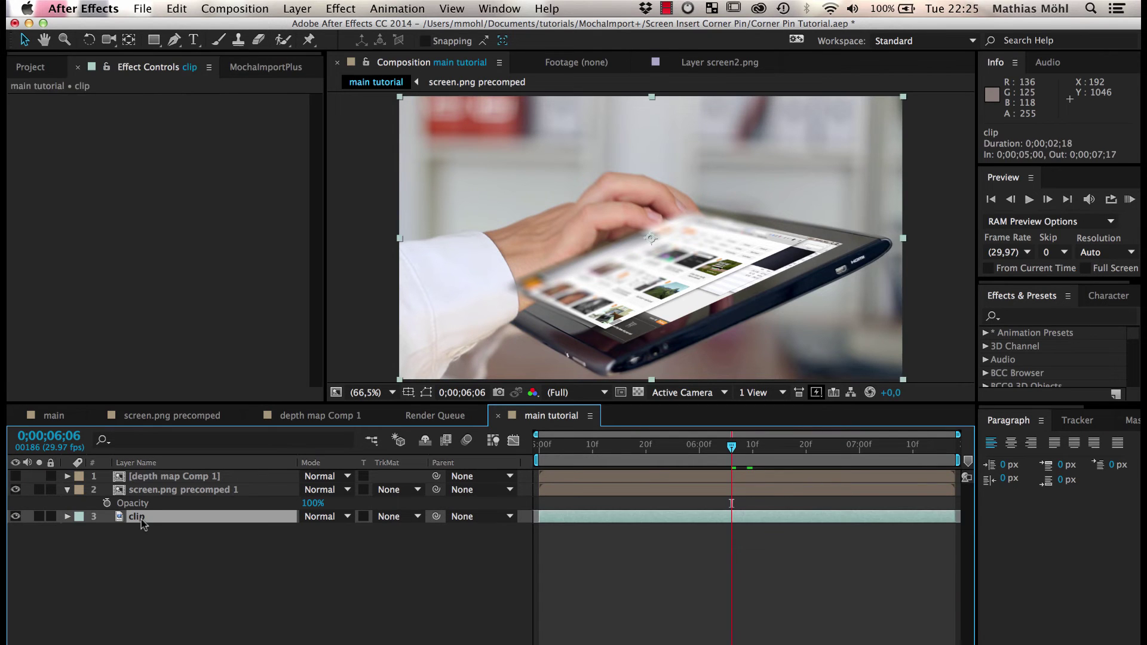
pyautogui.press('super+d')
pyautogui.press('Return')
pyautogui.write('hand')
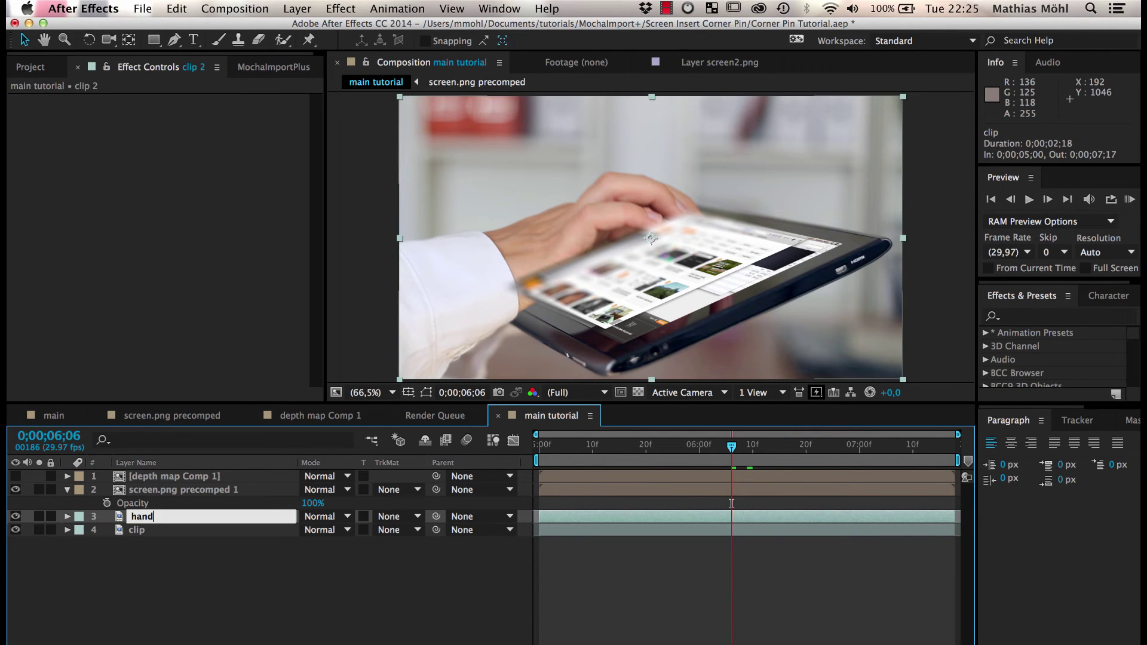
pyautogui.press('Return')
pyautogui.moveTo(142, 523); pyautogui.dragTo(146, 477)
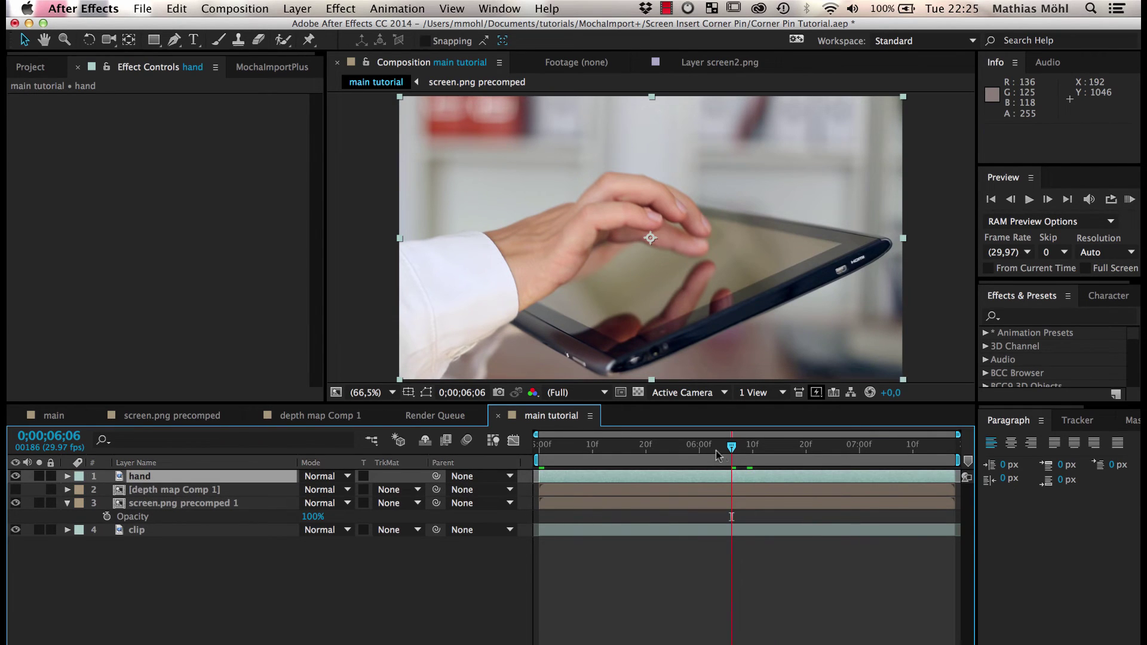
# Paste the mocha mask onto the hand layer at 0;00;05;00 and scrub to 0;00;06;06 to check the composite.
pyautogui.moveTo(733, 451); pyautogui.dragTo(514, 448)
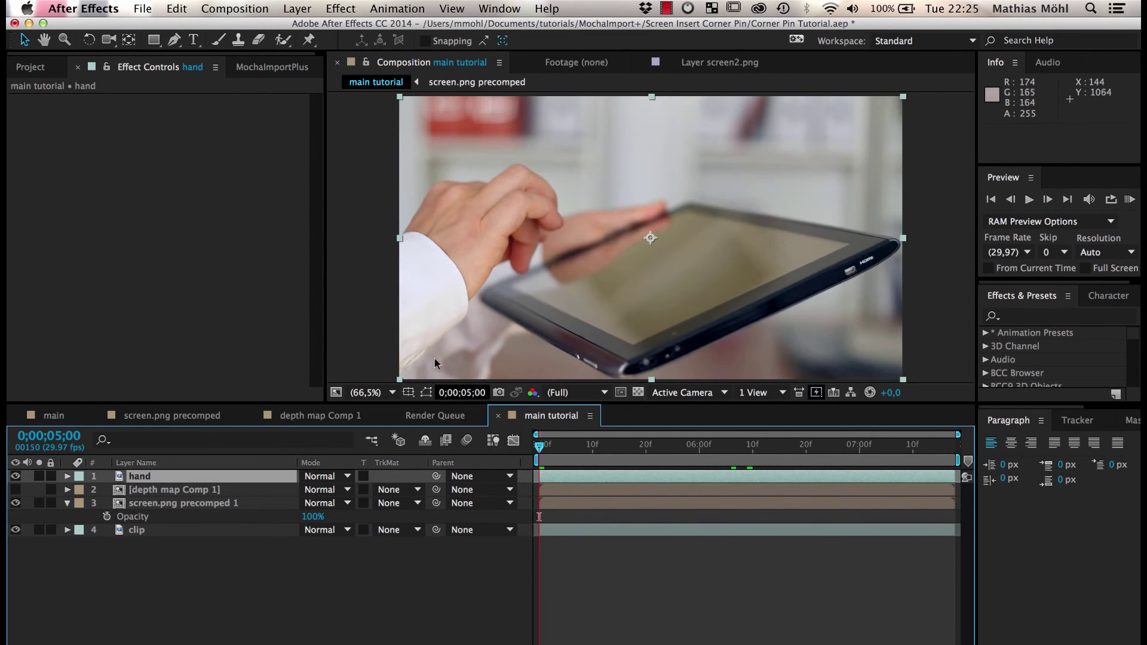
pyautogui.click(177, 8)
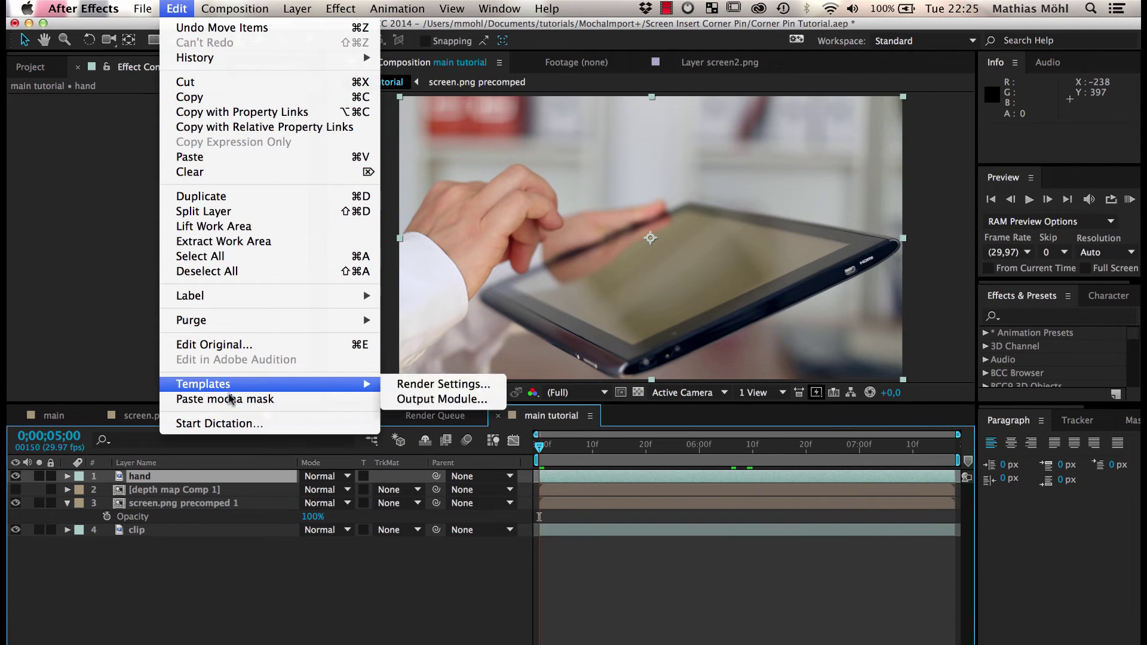
pyautogui.click(233, 399)
pyautogui.moveTo(541, 448); pyautogui.dragTo(732, 448)
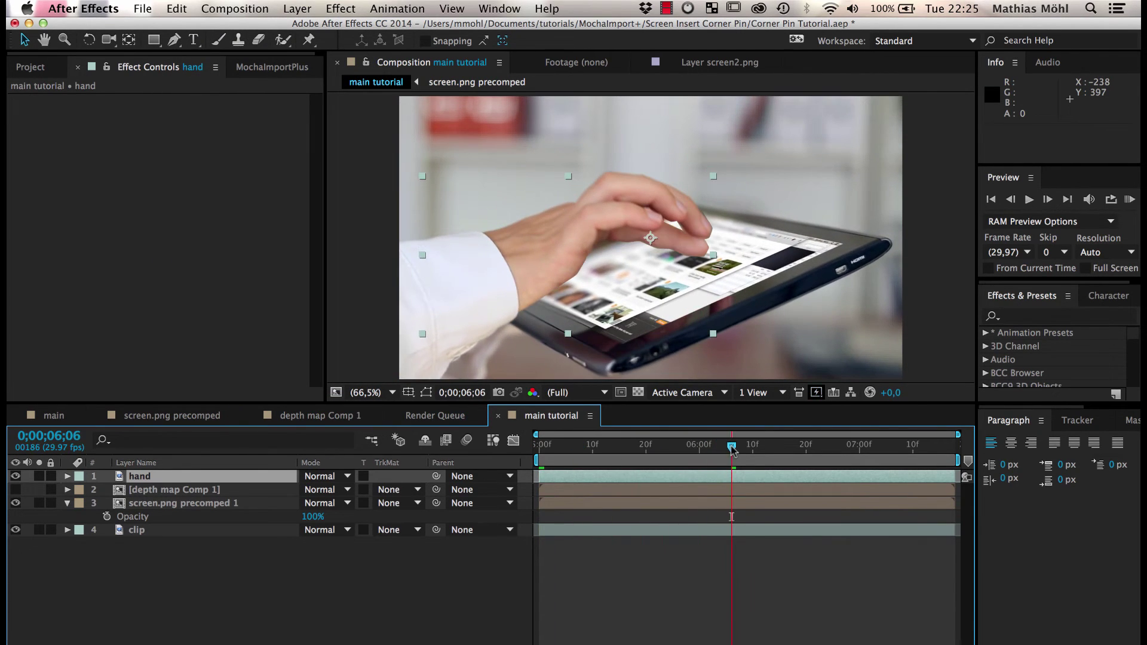
# Apply the Refine Soft Matte effect to the hand layer and enable More Motion Blur.
pyautogui.click(1045, 316)
pyautogui.write('refine')
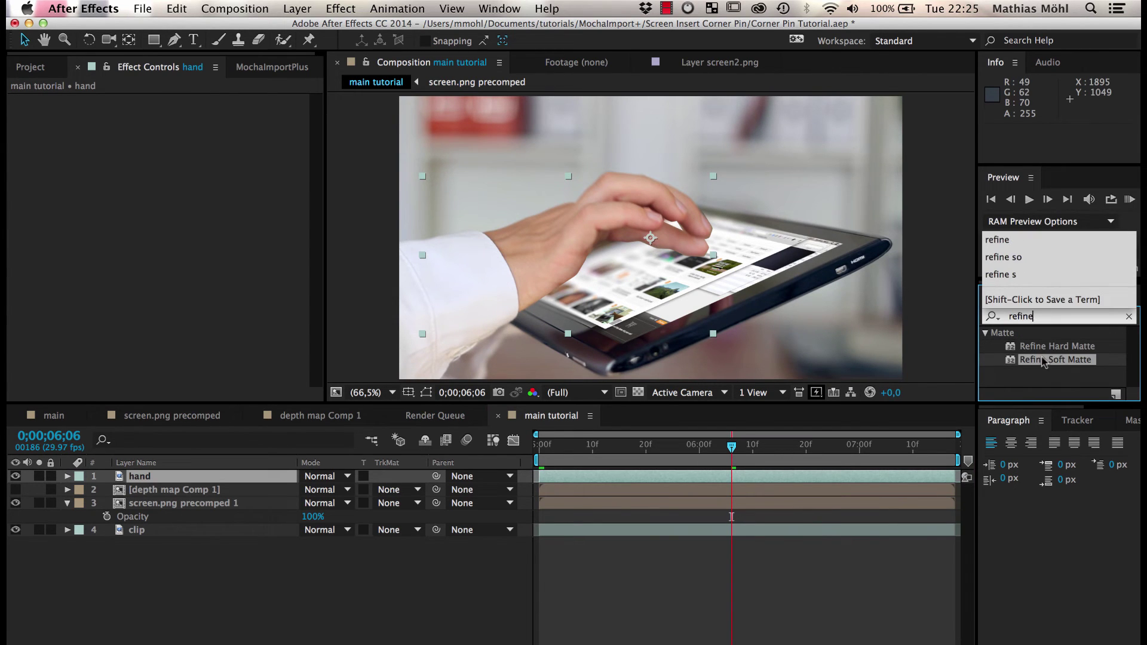
pyautogui.moveTo(1043, 362); pyautogui.dragTo(565, 224)
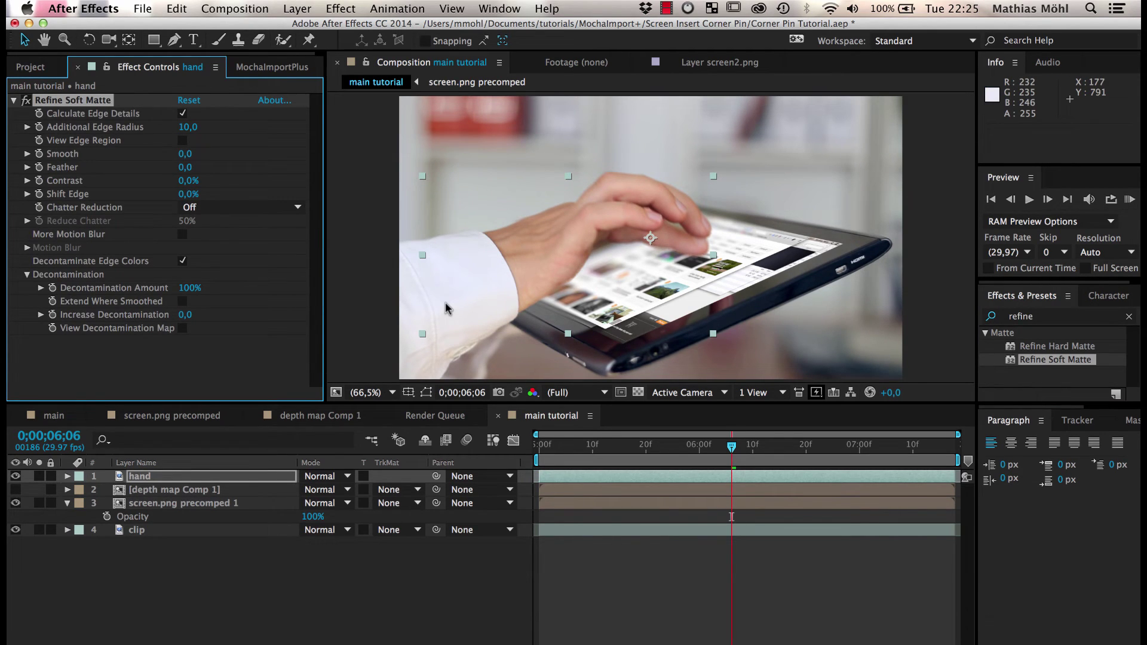
pyautogui.click(183, 235)
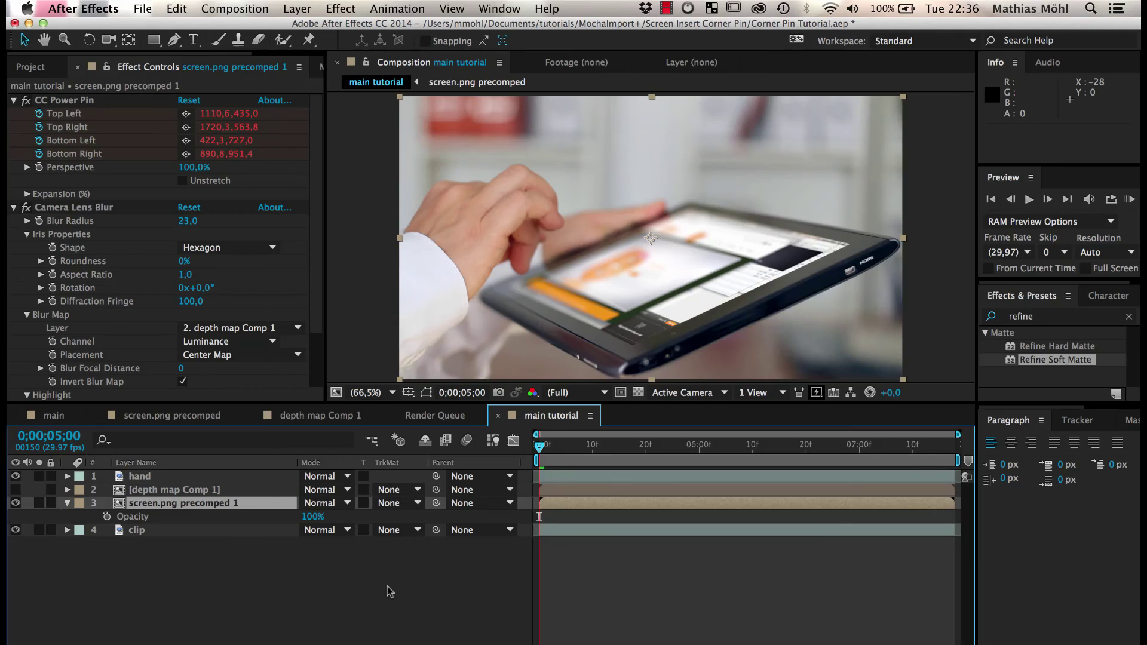
pyautogui.click(389, 588)
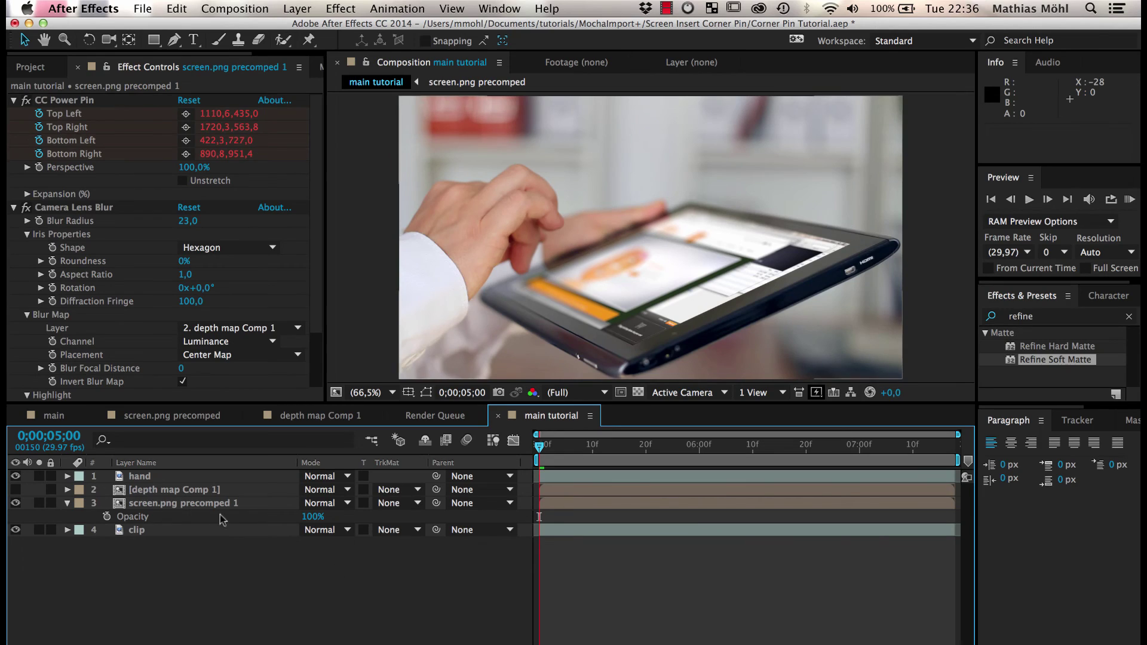
pyautogui.click(125, 505)
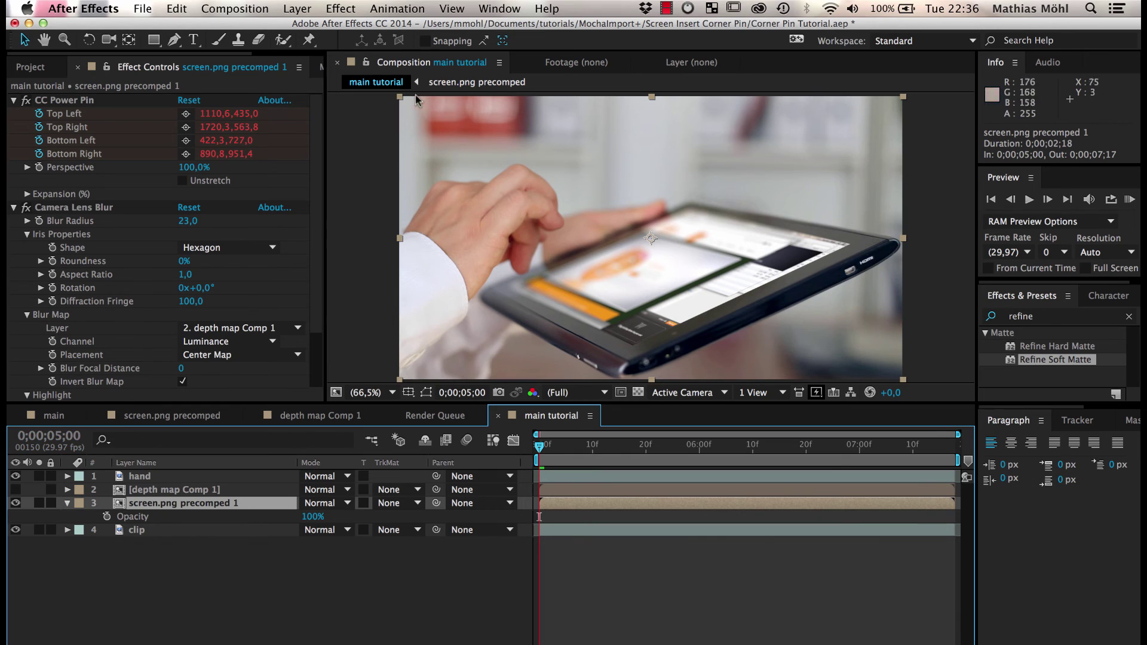
pyautogui.click(297, 11)
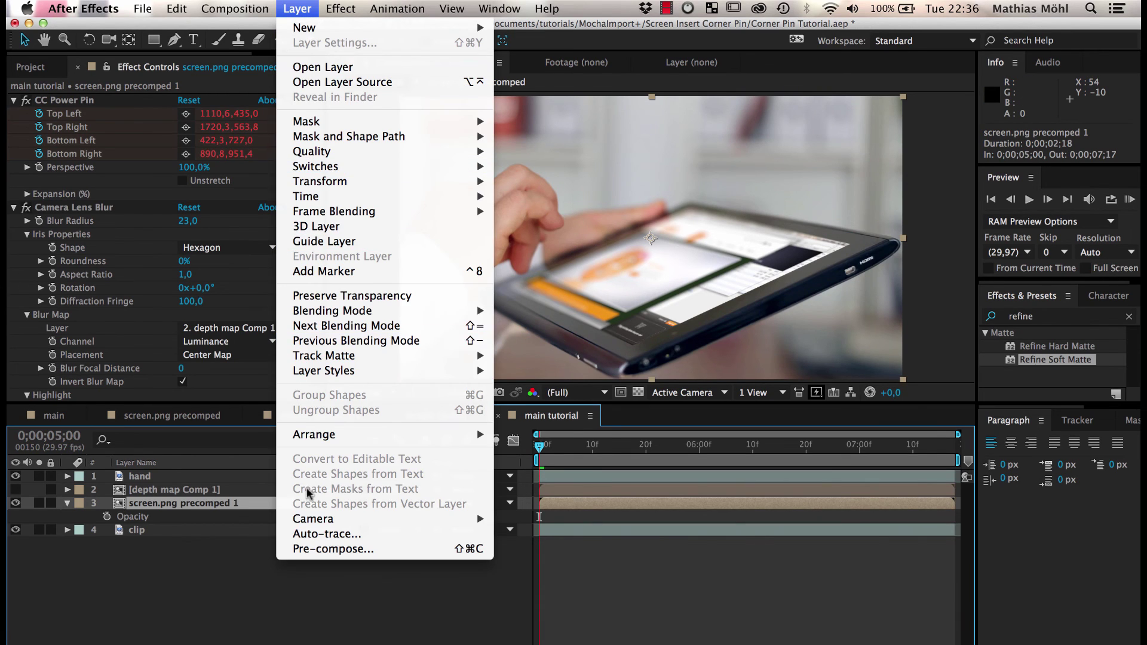
pyautogui.click(317, 550)
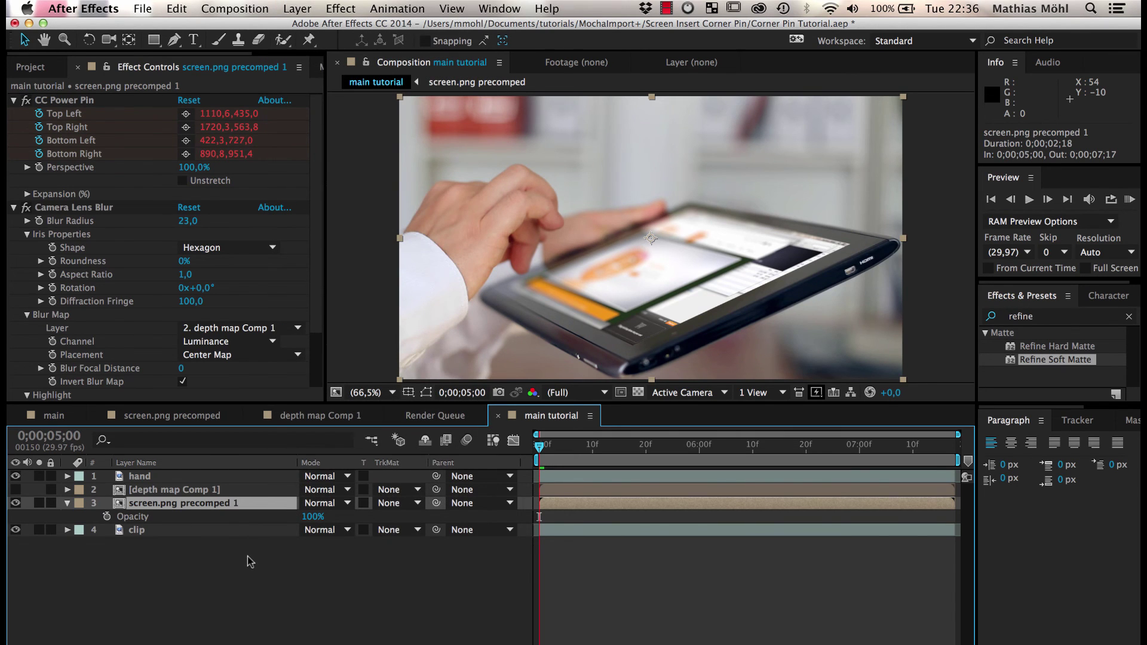
# Add screen2.png above screen.png in the screen.png precomped composition, scale it down, and return to the main tutorial composition.
pyautogui.doubleClick(185, 505)
pyautogui.click(33, 65)
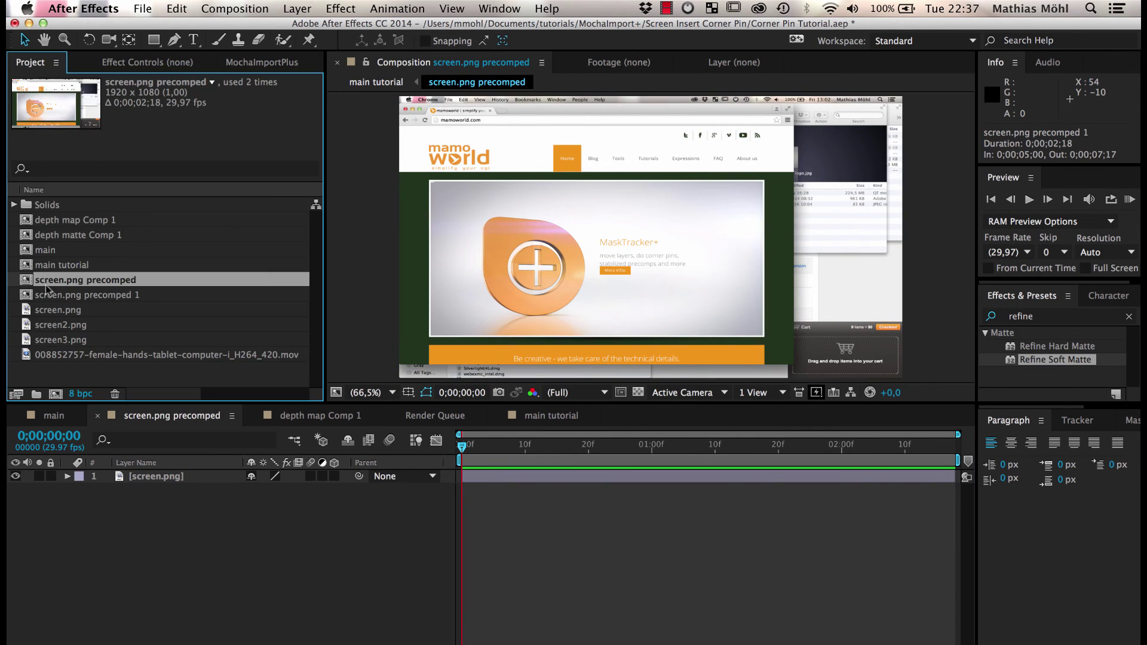
pyautogui.moveTo(60, 329); pyautogui.dragTo(430, 257)
pyautogui.press('s')
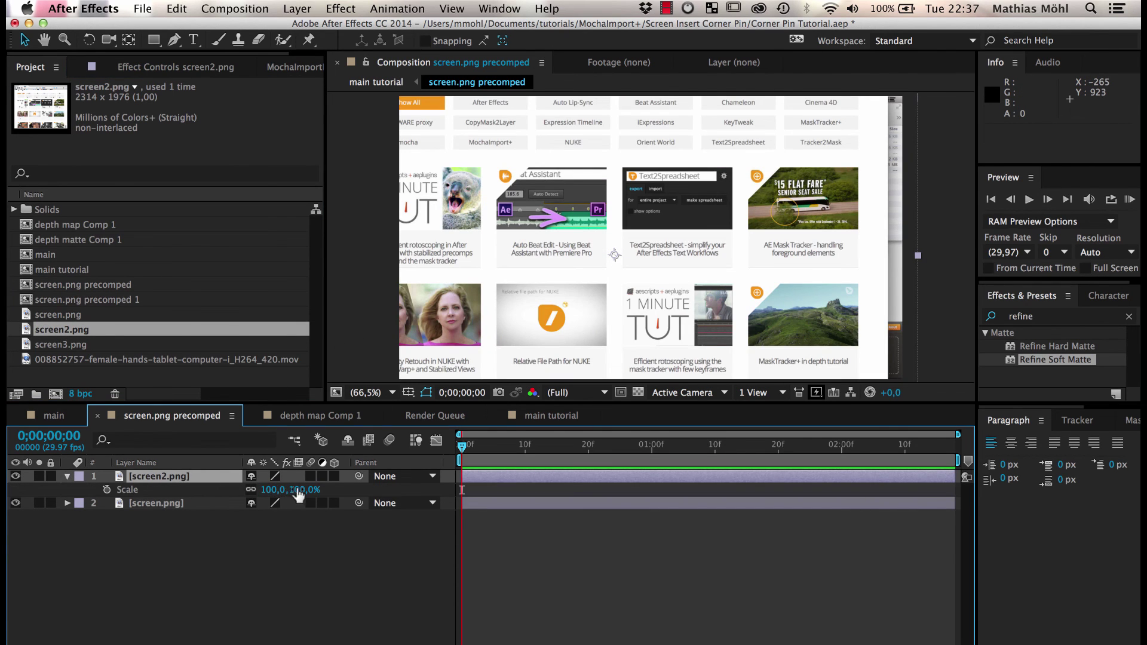
pyautogui.moveTo(297, 491); pyautogui.dragTo(261, 483)
pyautogui.moveTo(723, 449); pyautogui.dragTo(826, 449)
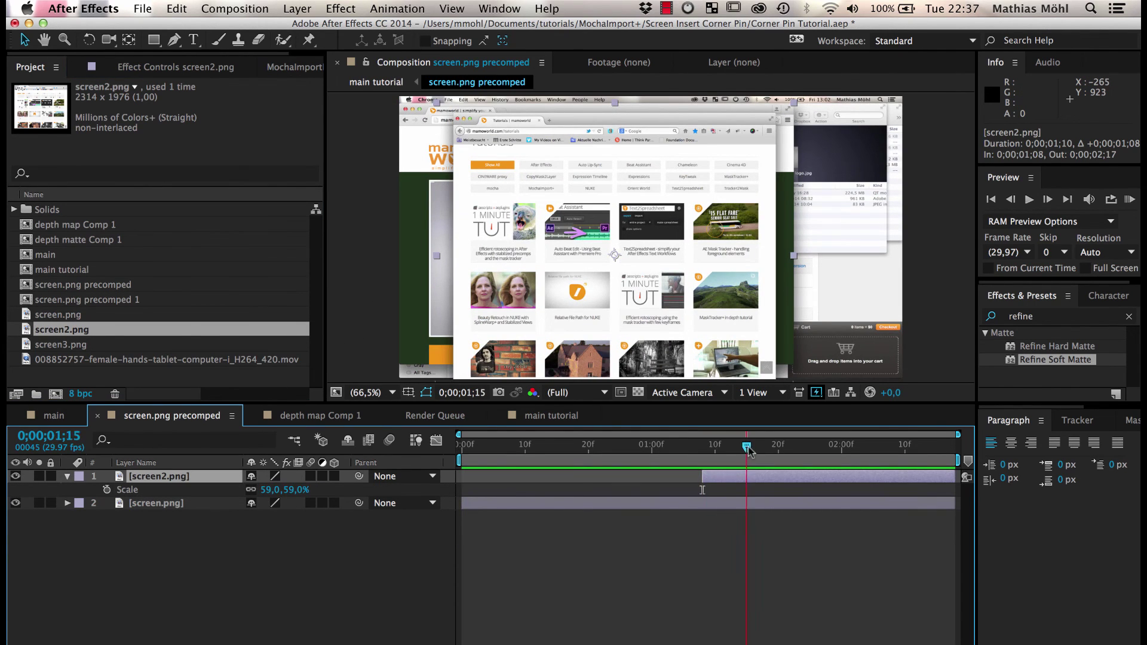
pyautogui.click(551, 415)
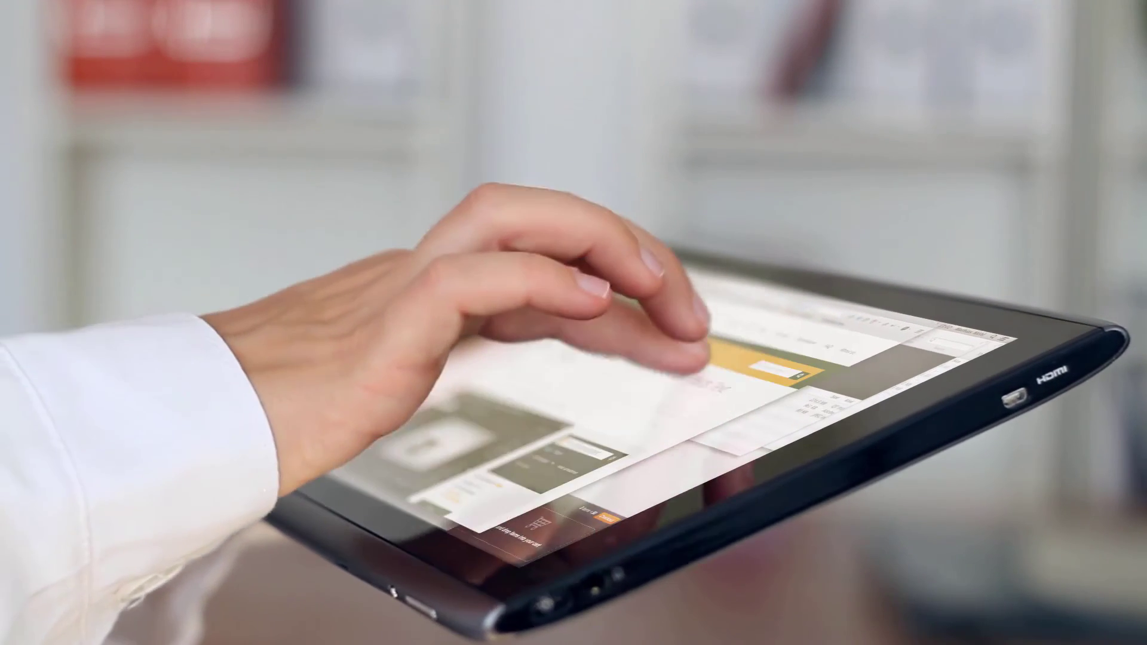